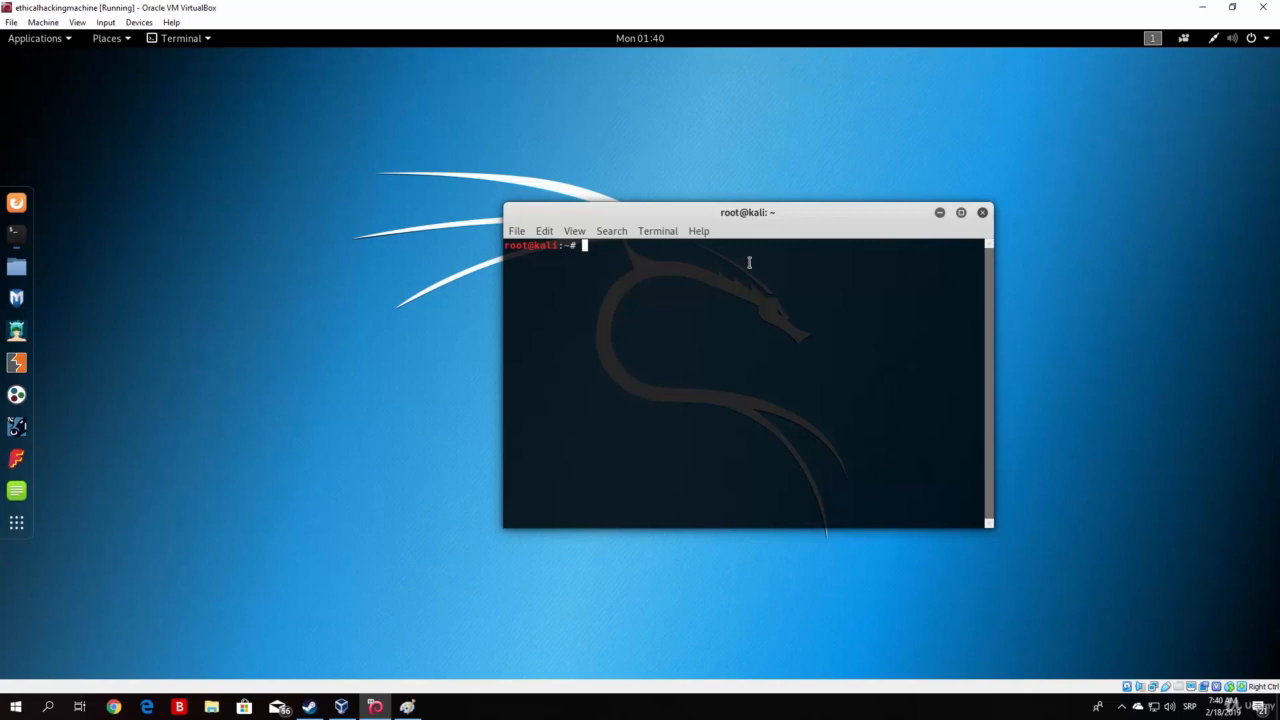
Launch Zenmap from the Information Gathering applications
{"action": "left_click_drag", "start_coordinate": [713, 218], "coordinate": [653, 205]}
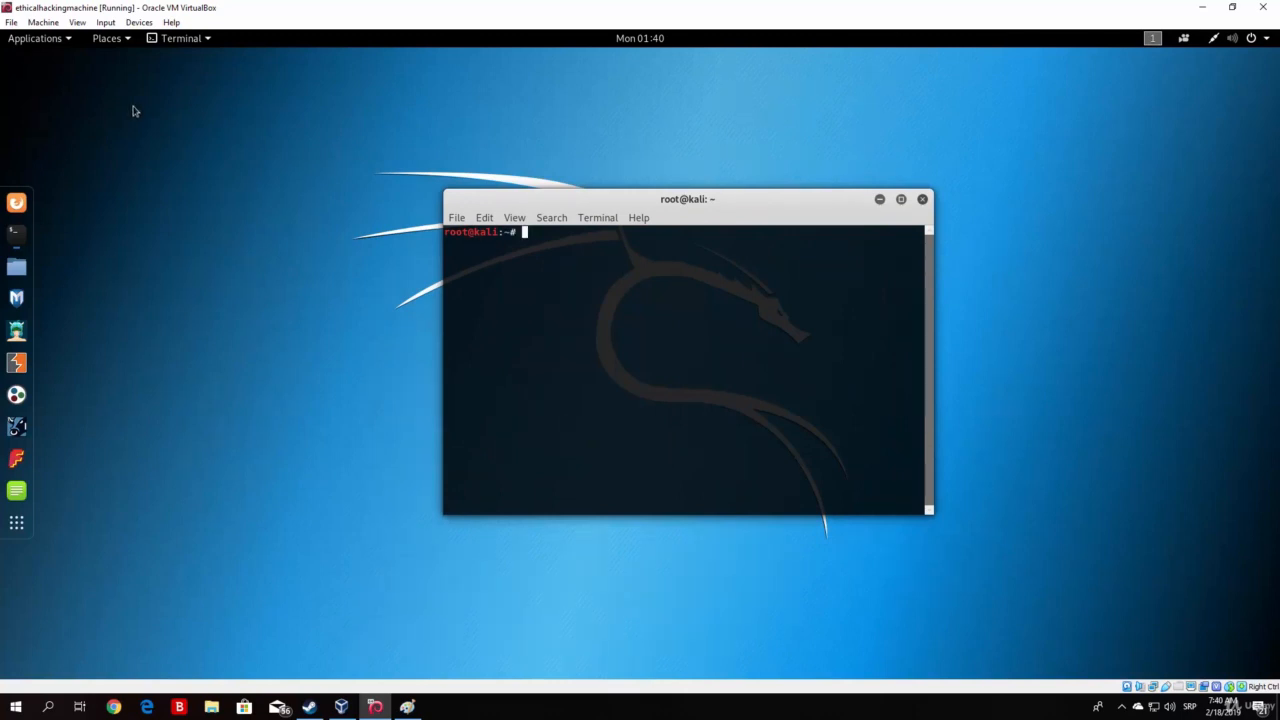
{"action": "left_click", "coordinate": [67, 40]}
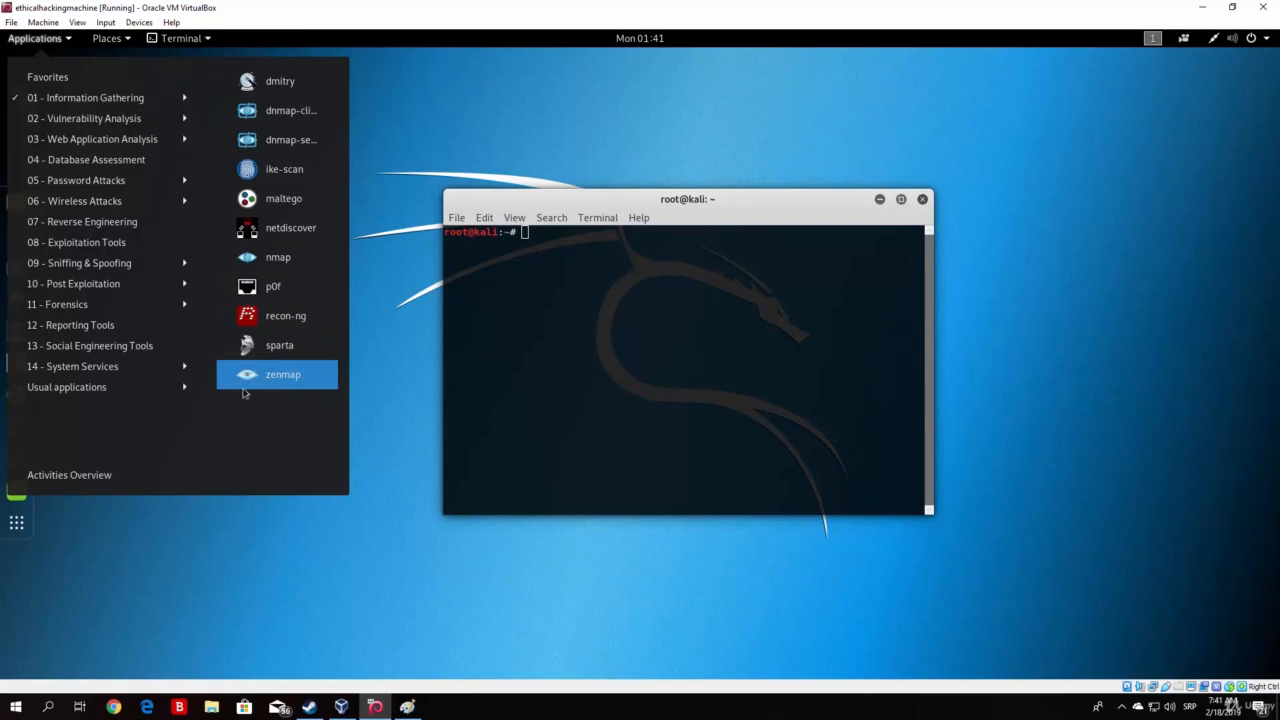
{"action": "left_click", "coordinate": [285, 378]}
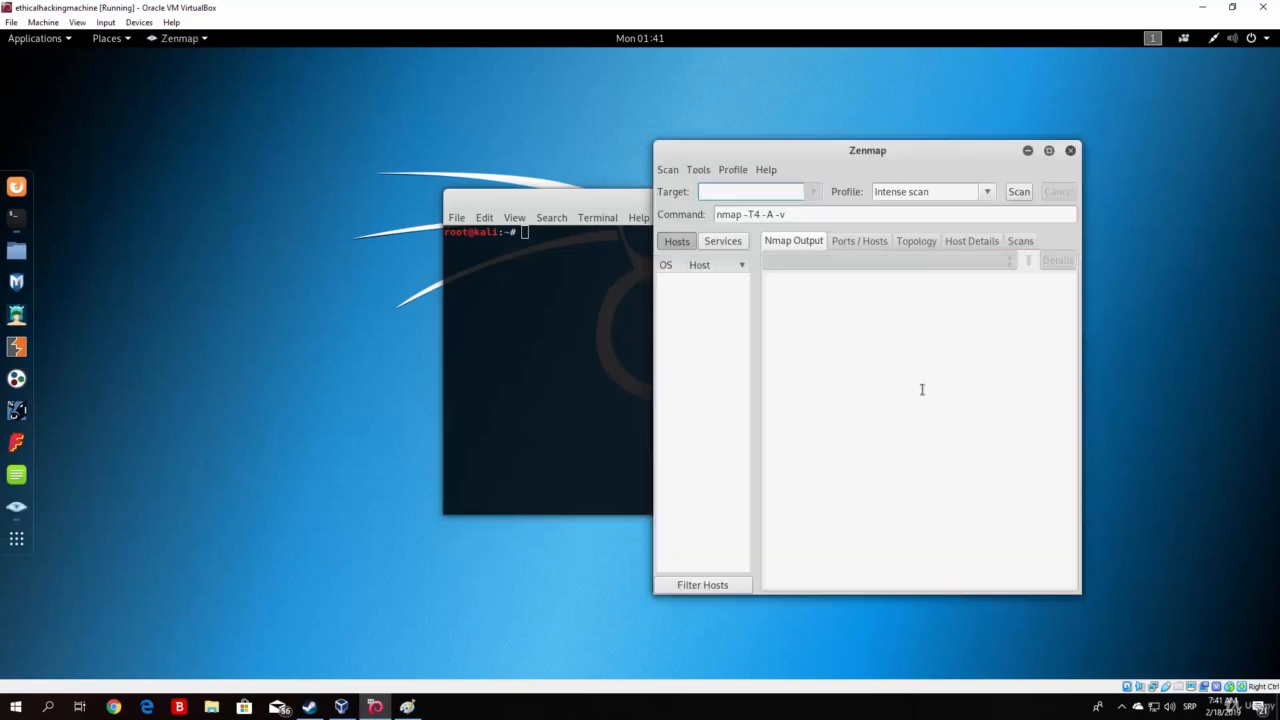
Widen the Zenmap window and place it in the middle of the desktop
{"action": "left_click", "coordinate": [1047, 151]}
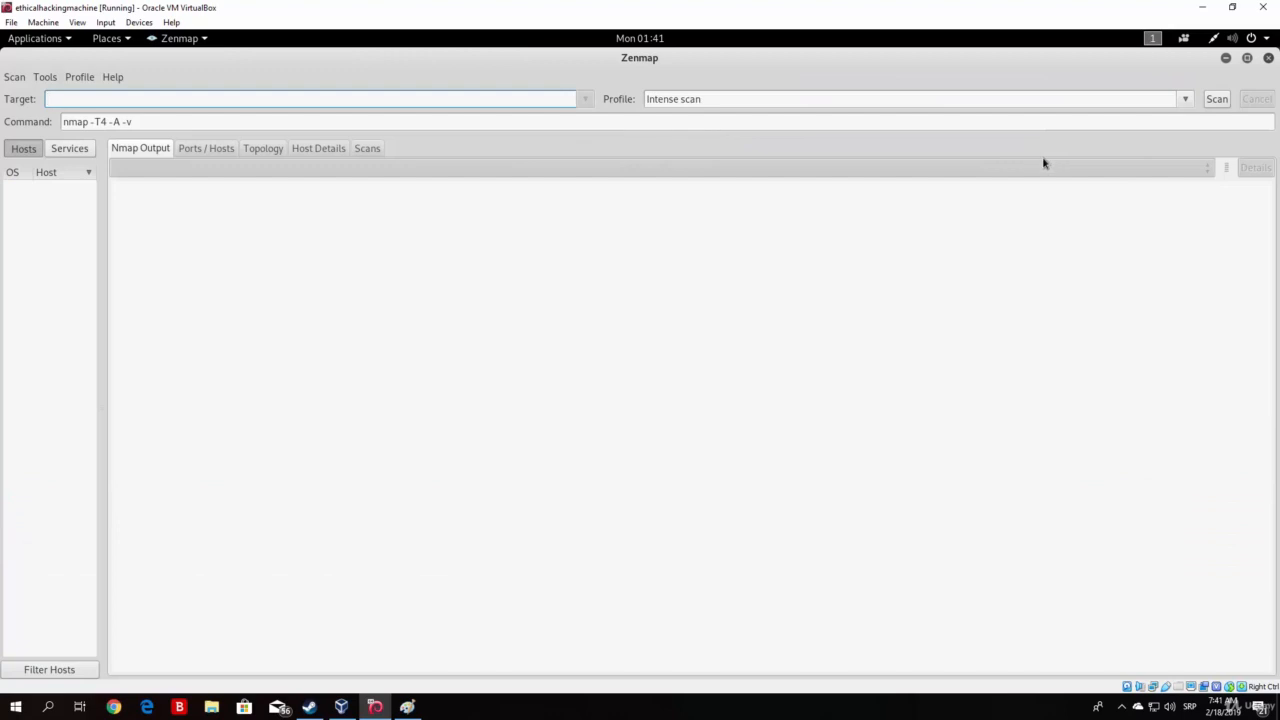
{"action": "left_click", "coordinate": [1248, 60]}
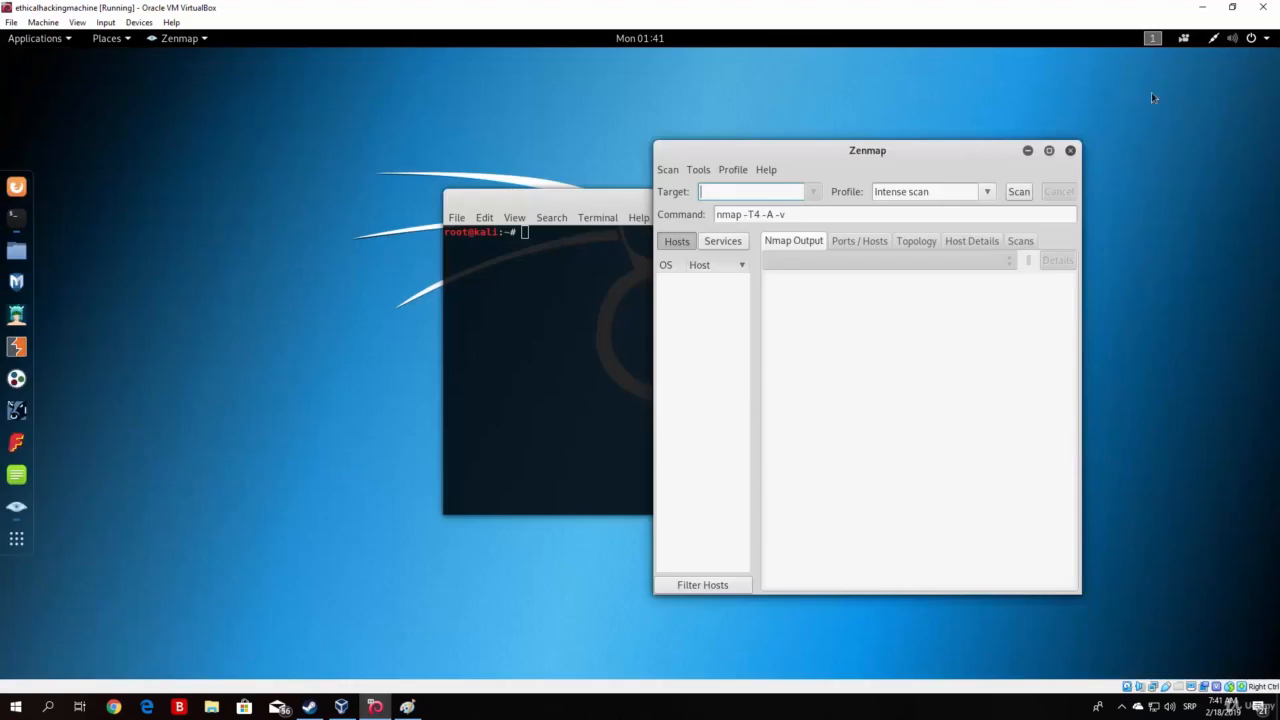
{"action": "left_click_drag", "start_coordinate": [900, 151], "coordinate": [643, 150]}
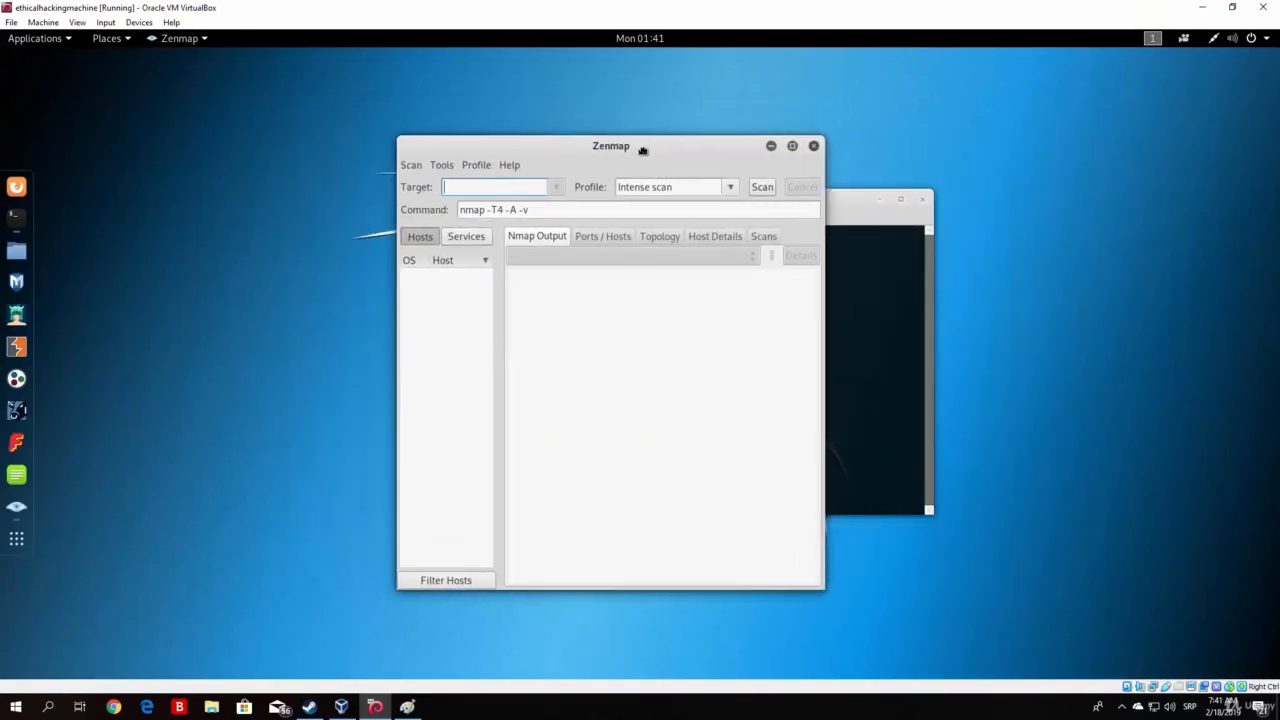
{"action": "left_click", "coordinate": [793, 146]}
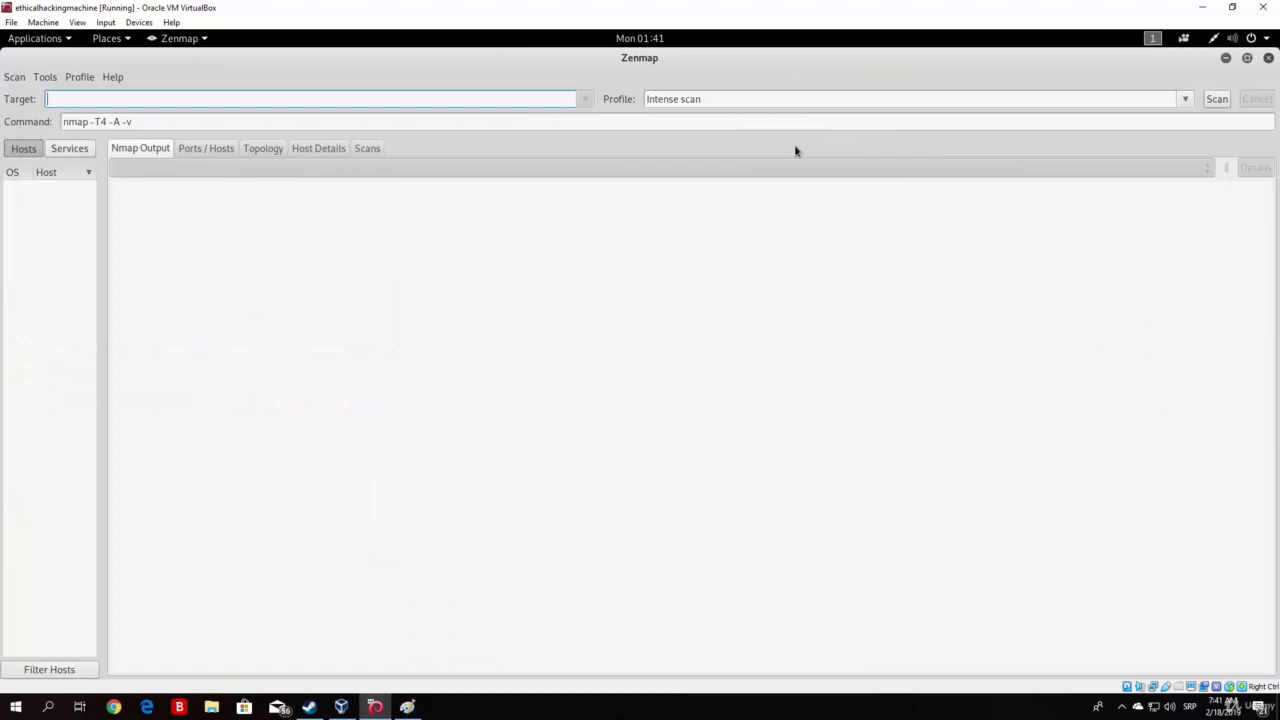
{"action": "left_click", "coordinate": [1247, 58]}
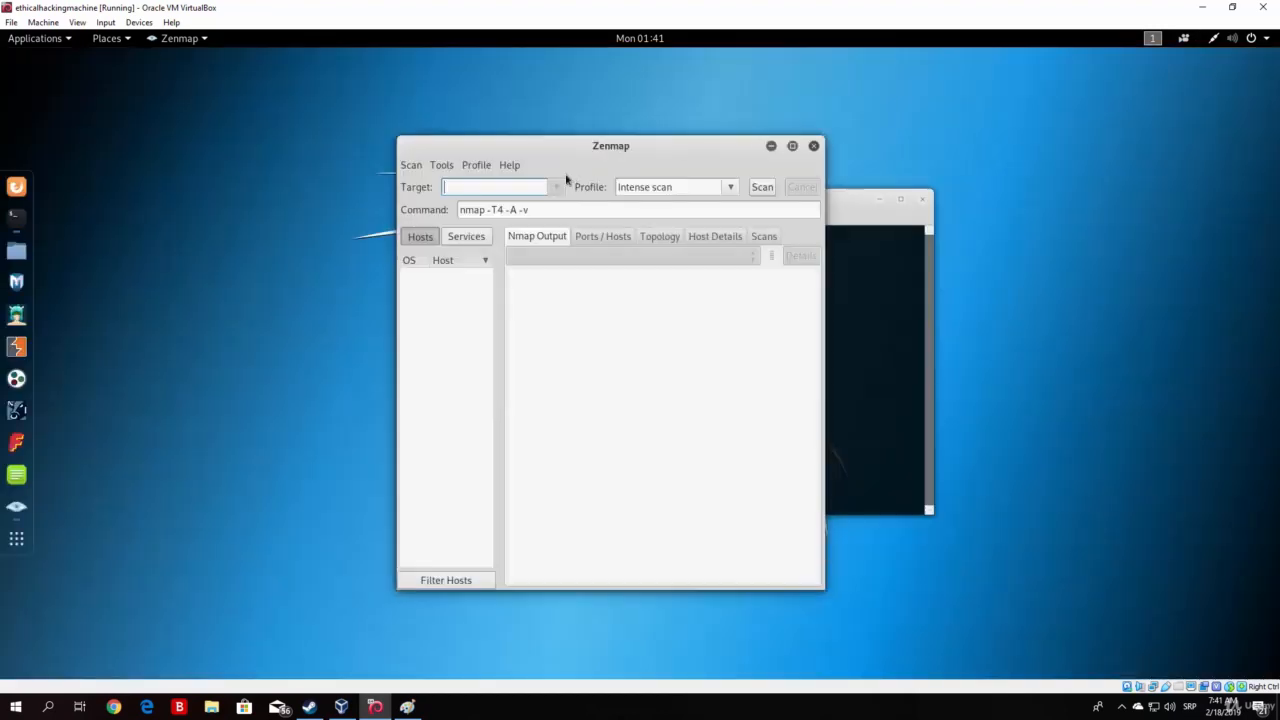
{"action": "left_click_drag", "start_coordinate": [404, 136], "coordinate": [104, 123]}
{"action": "left_click_drag", "start_coordinate": [441, 134], "coordinate": [618, 135]}
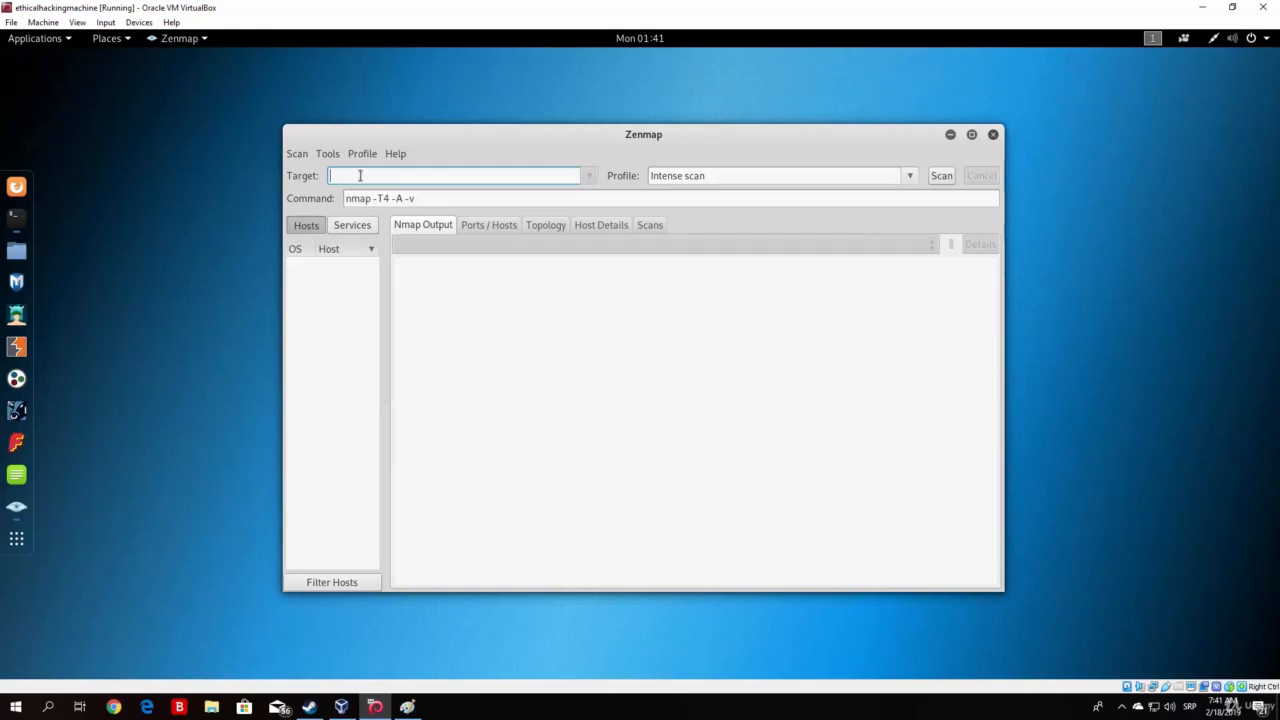
Set the scan target to 192.168.1.15 and review the generated nmap command
{"action": "type", "text": "192.168.1.15"}
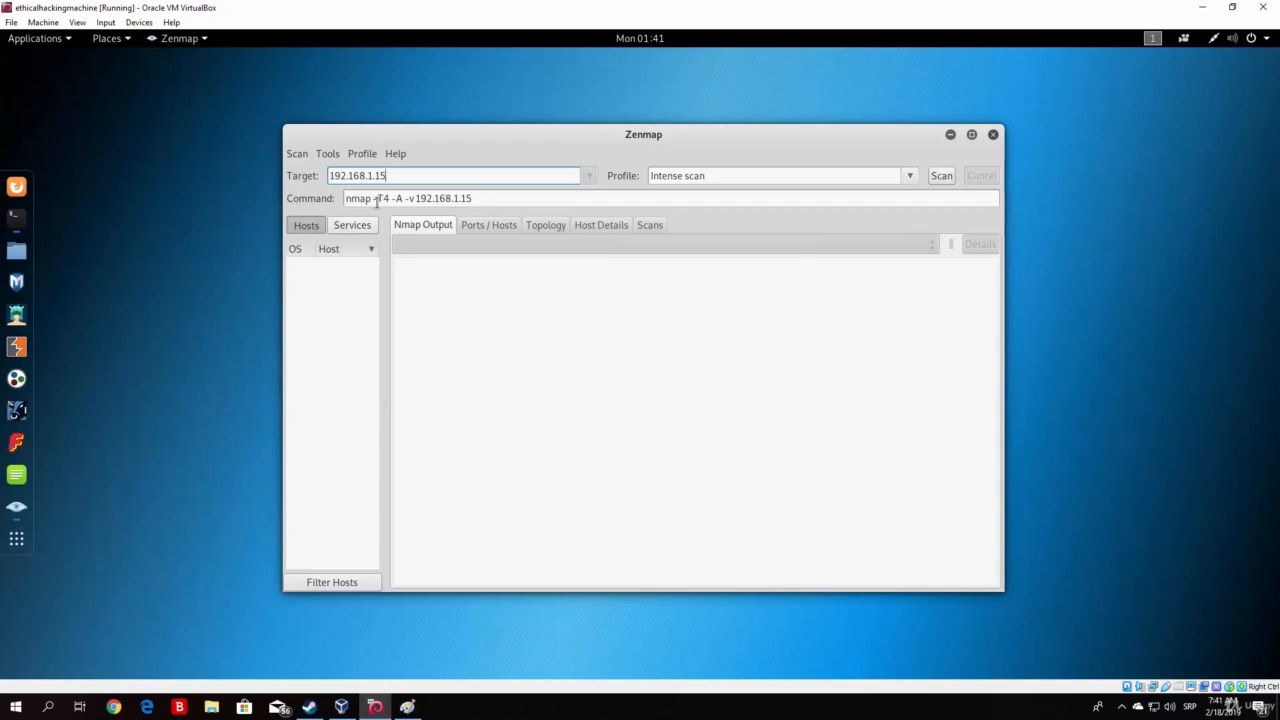
{"action": "left_click", "coordinate": [470, 199]}
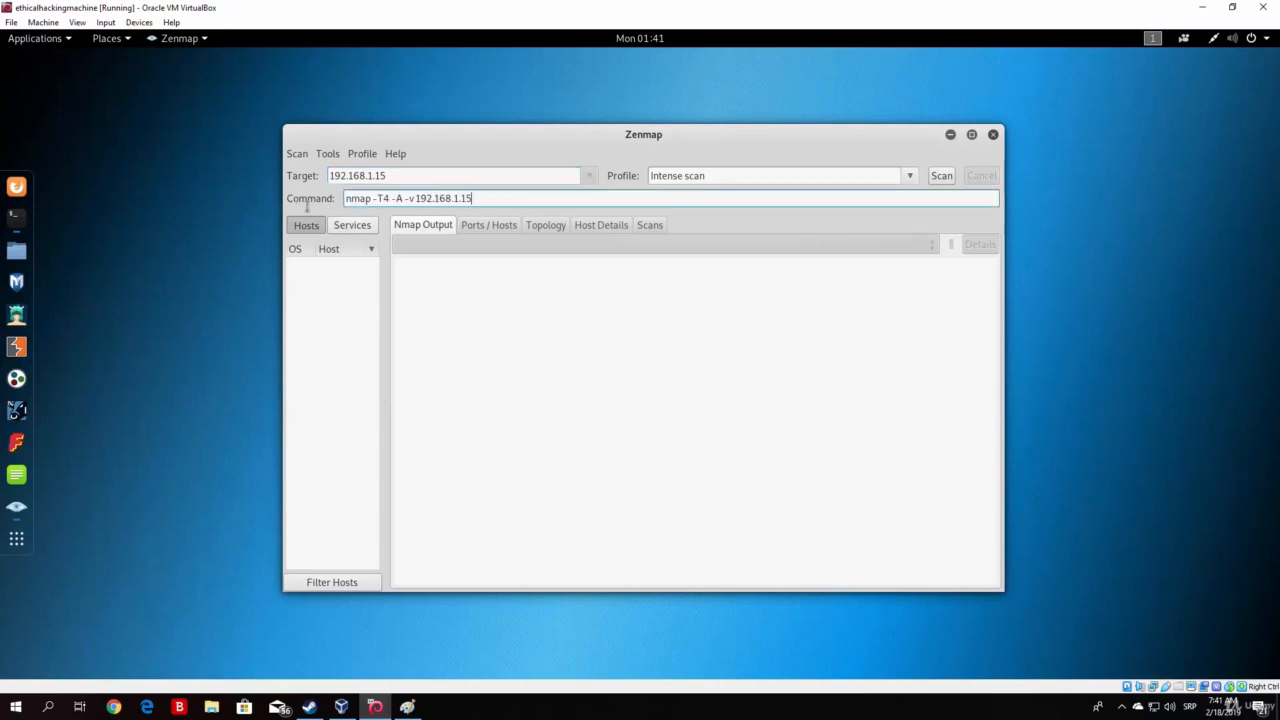
{"action": "triple_click", "coordinate": [344, 199]}
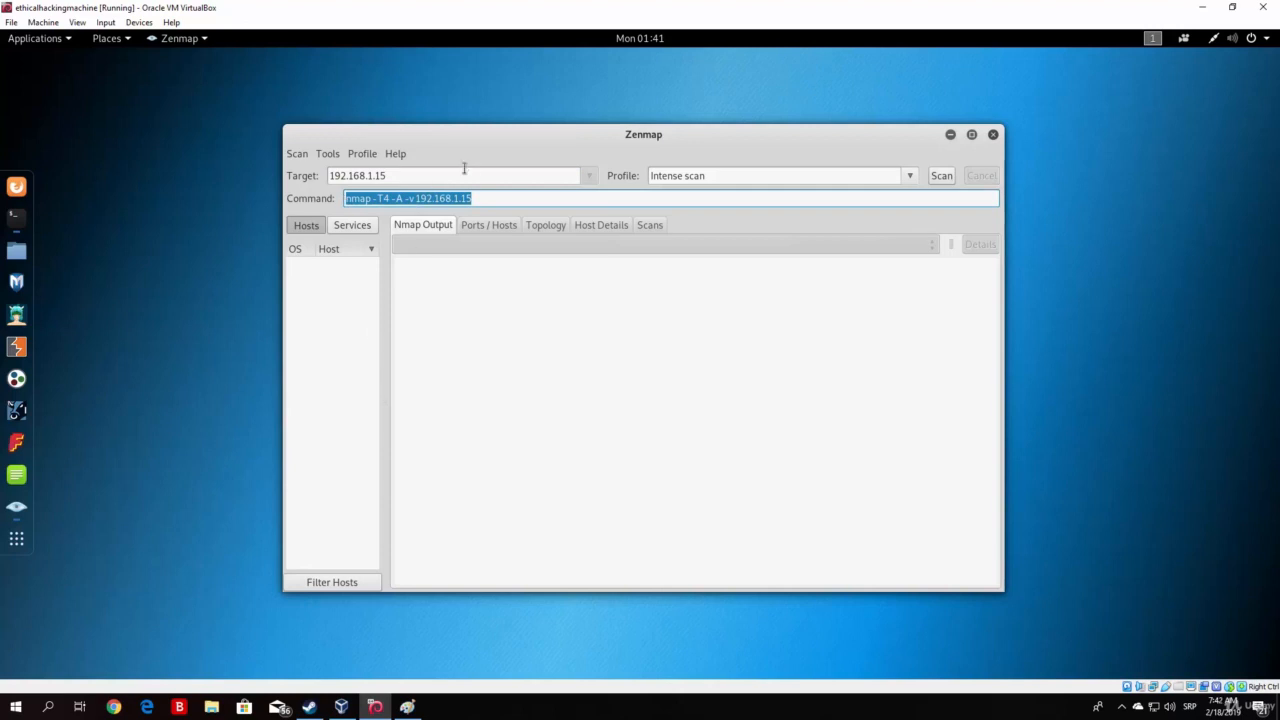
{"action": "left_click", "coordinate": [492, 199]}
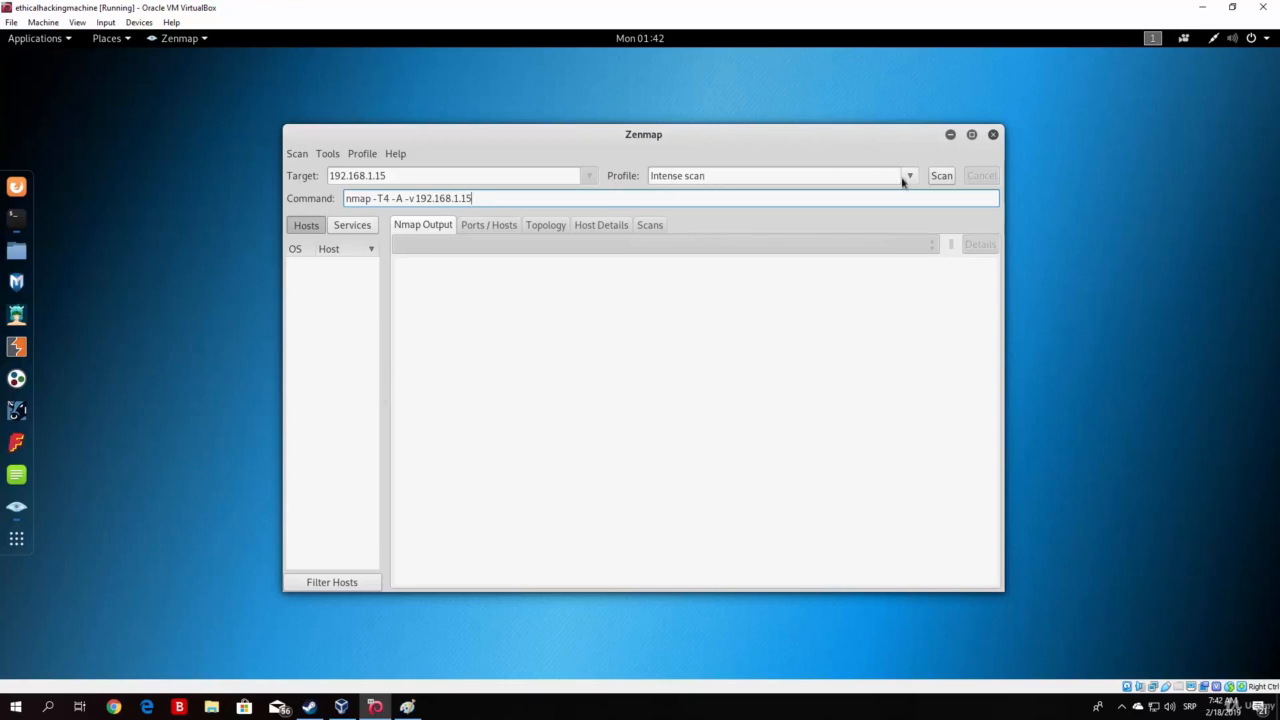
Set the scan profile to Ping scan and review the nmap command it generates
{"action": "left_click", "coordinate": [724, 177]}
{"action": "left_click_drag", "start_coordinate": [724, 177], "coordinate": [608, 174]}
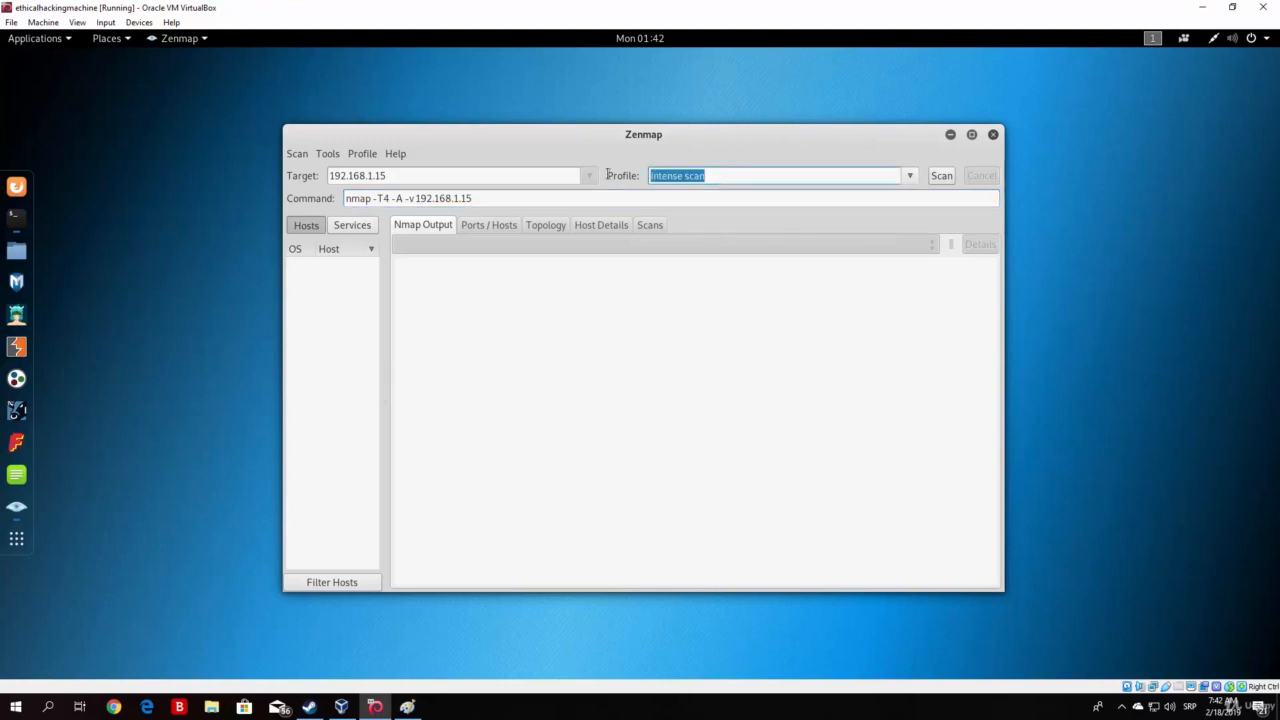
{"action": "left_click", "coordinate": [909, 175]}
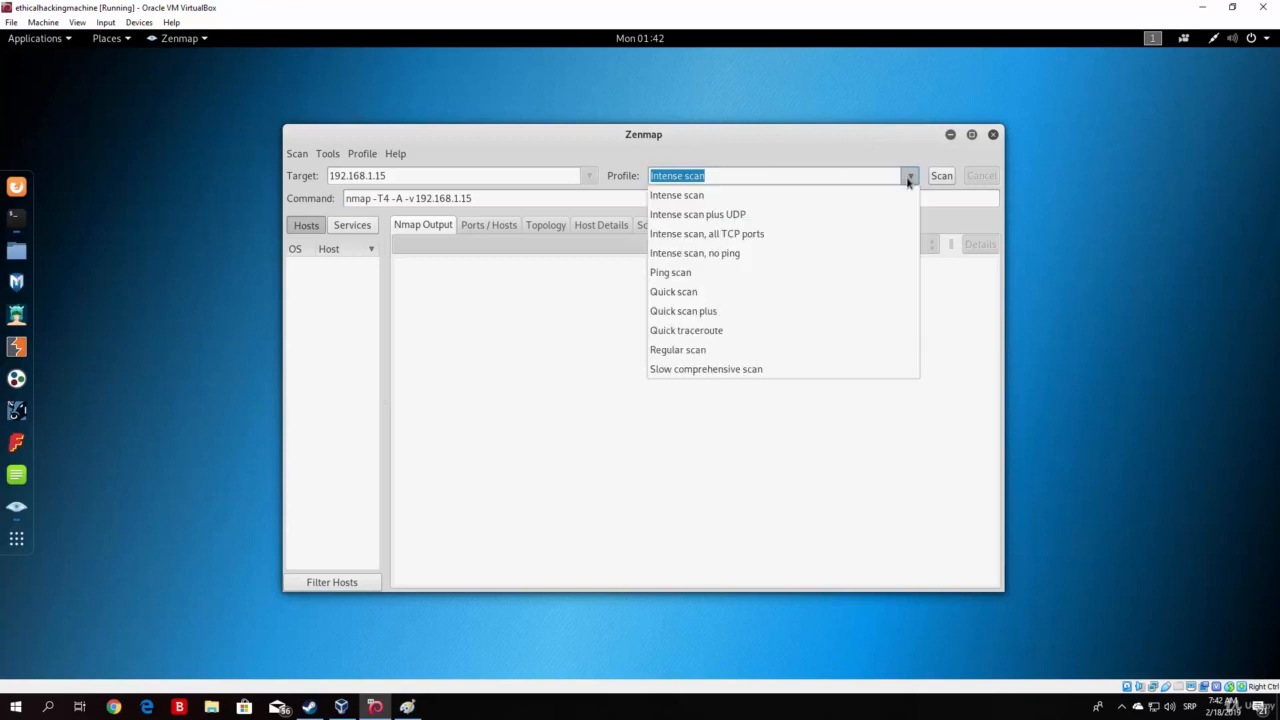
{"action": "left_click", "coordinate": [755, 274]}
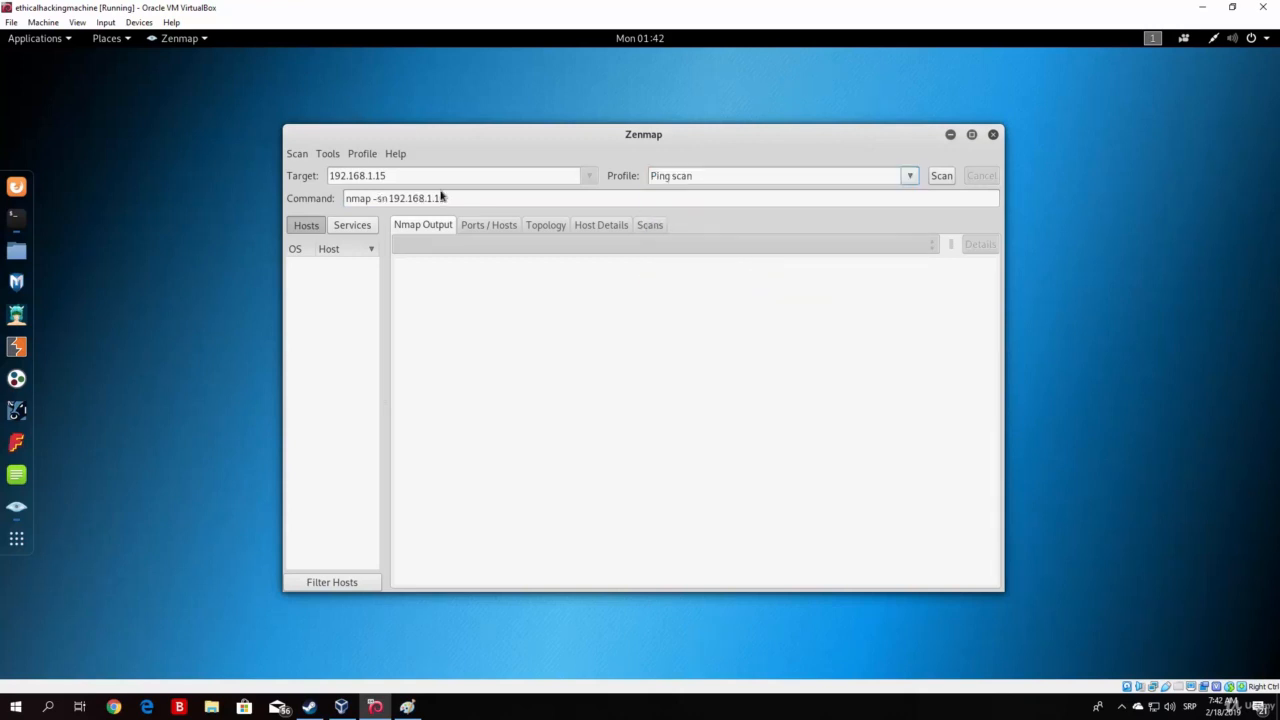
{"action": "left_click_drag", "start_coordinate": [458, 198], "coordinate": [335, 197]}
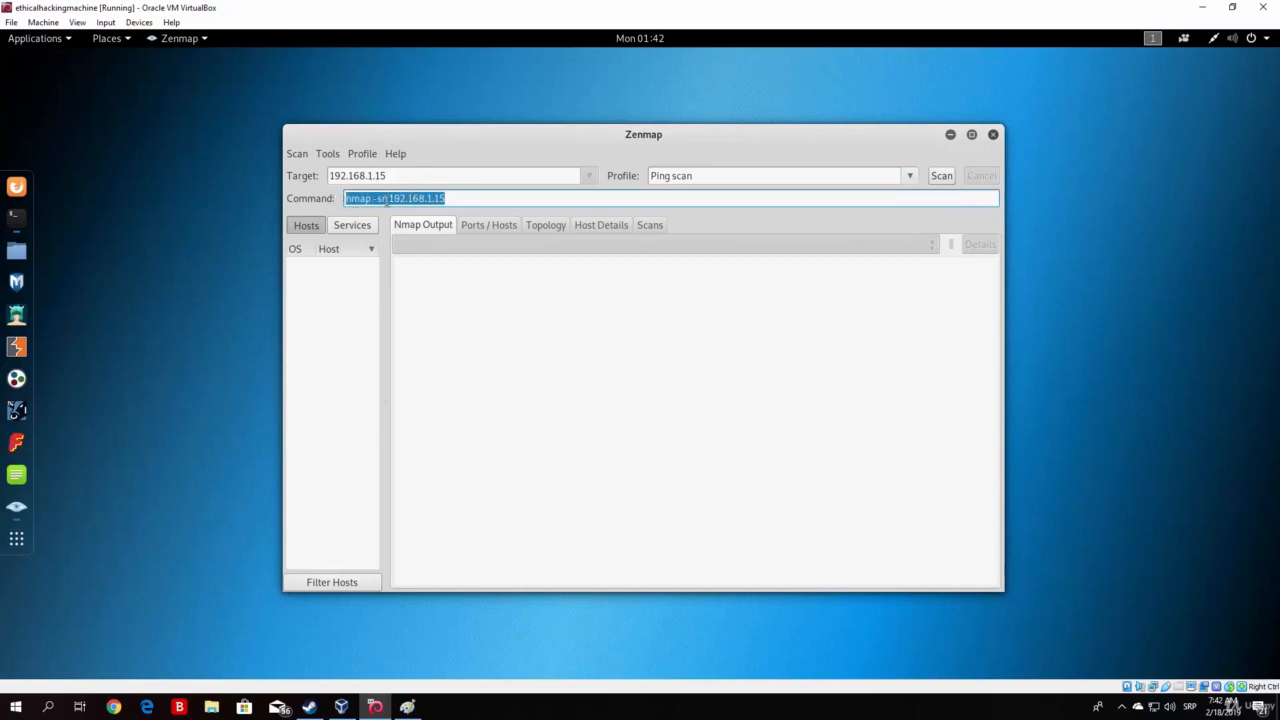
Set the scan profile to Quick scan
{"action": "left_click", "coordinate": [909, 177]}
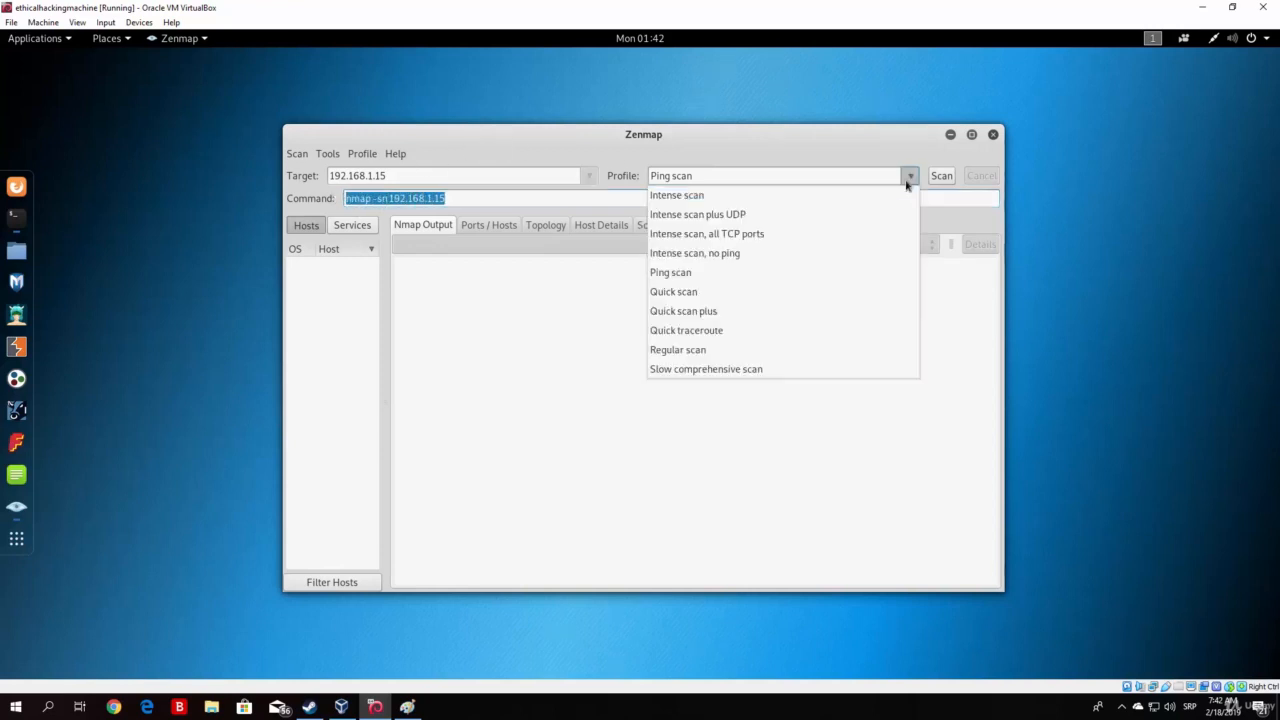
{"action": "left_click", "coordinate": [752, 291]}
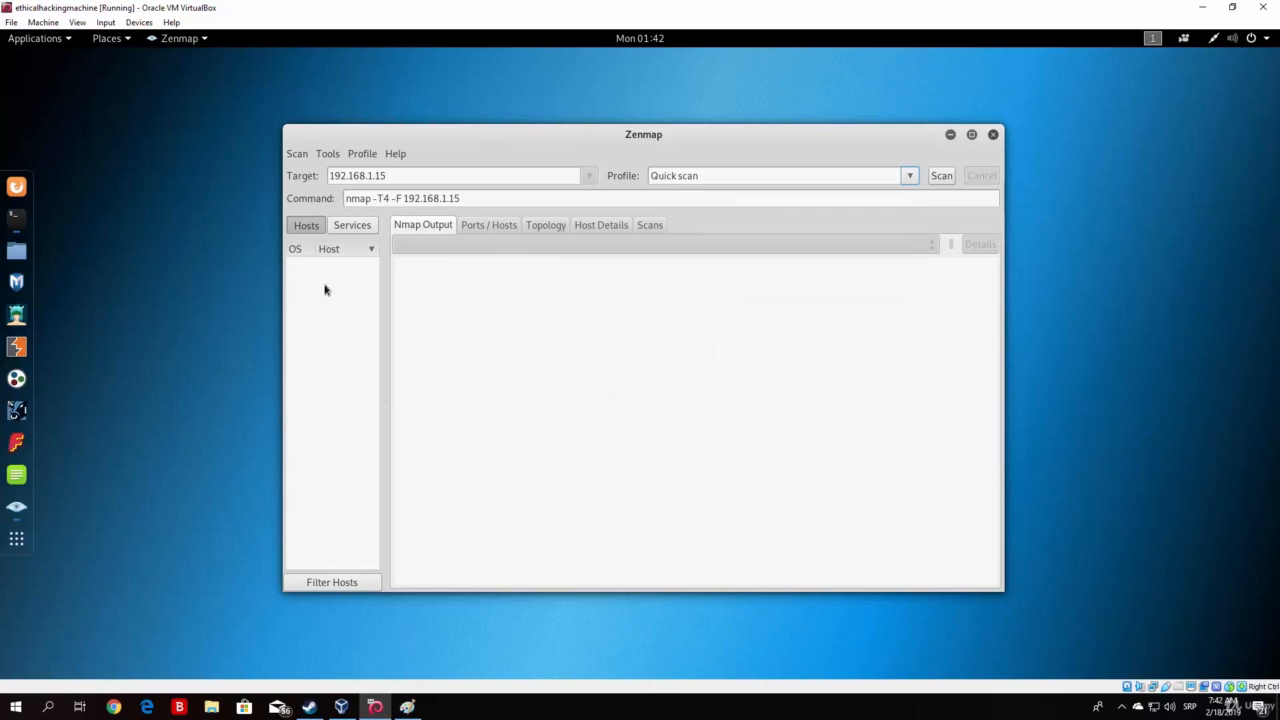
Sort the host list by OS and show the ports and hosts results view
{"action": "left_click", "coordinate": [372, 250]}
{"action": "left_click", "coordinate": [372, 250]}
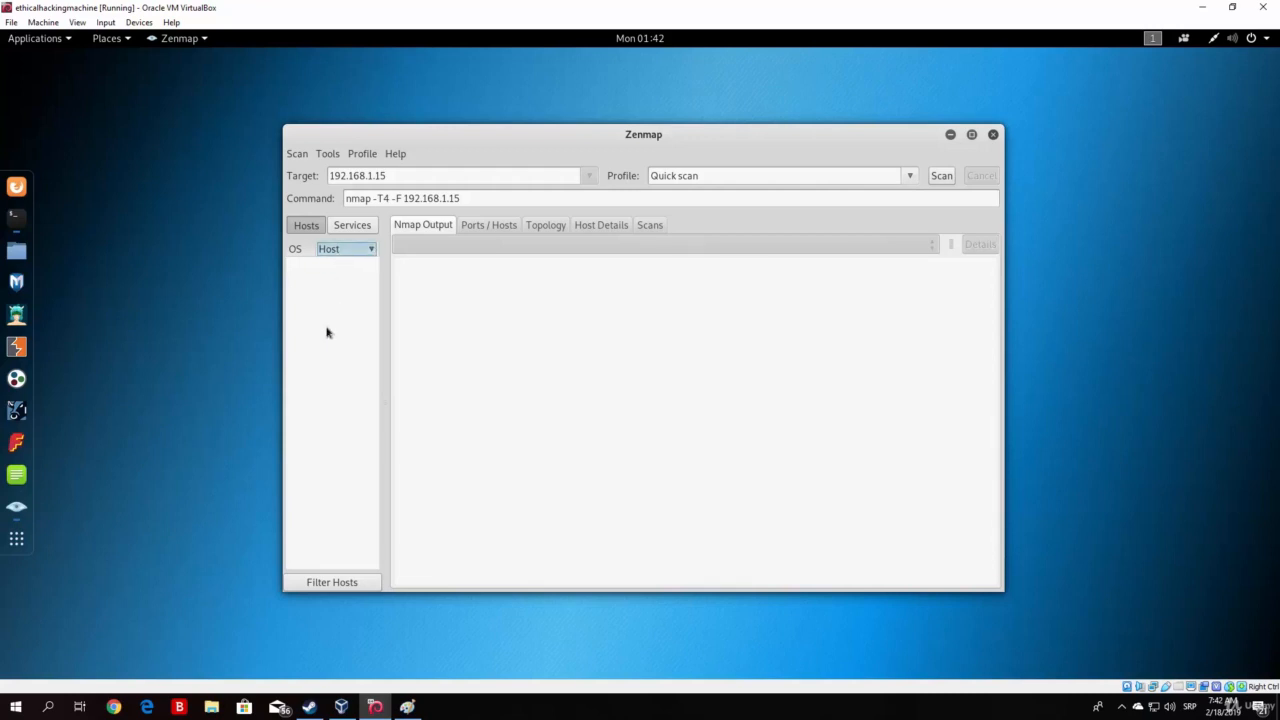
{"action": "left_click", "coordinate": [306, 252]}
{"action": "left_click", "coordinate": [307, 252]}
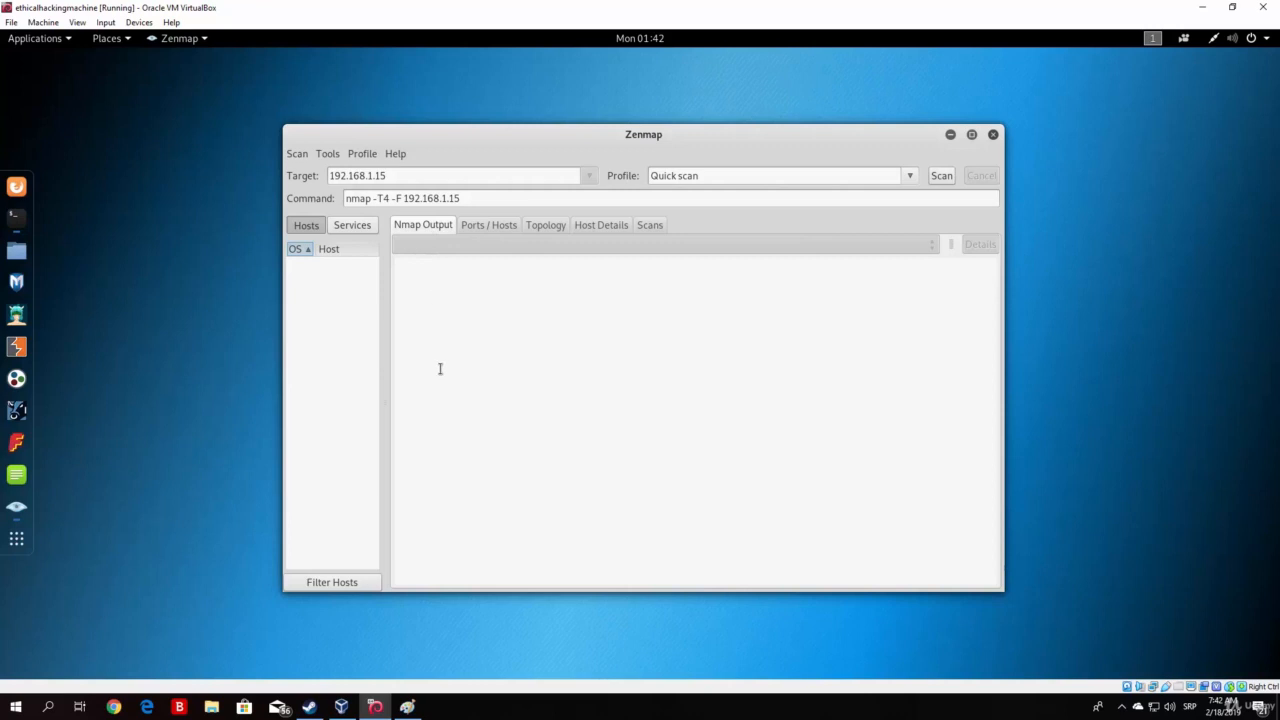
{"action": "left_click", "coordinate": [488, 227]}
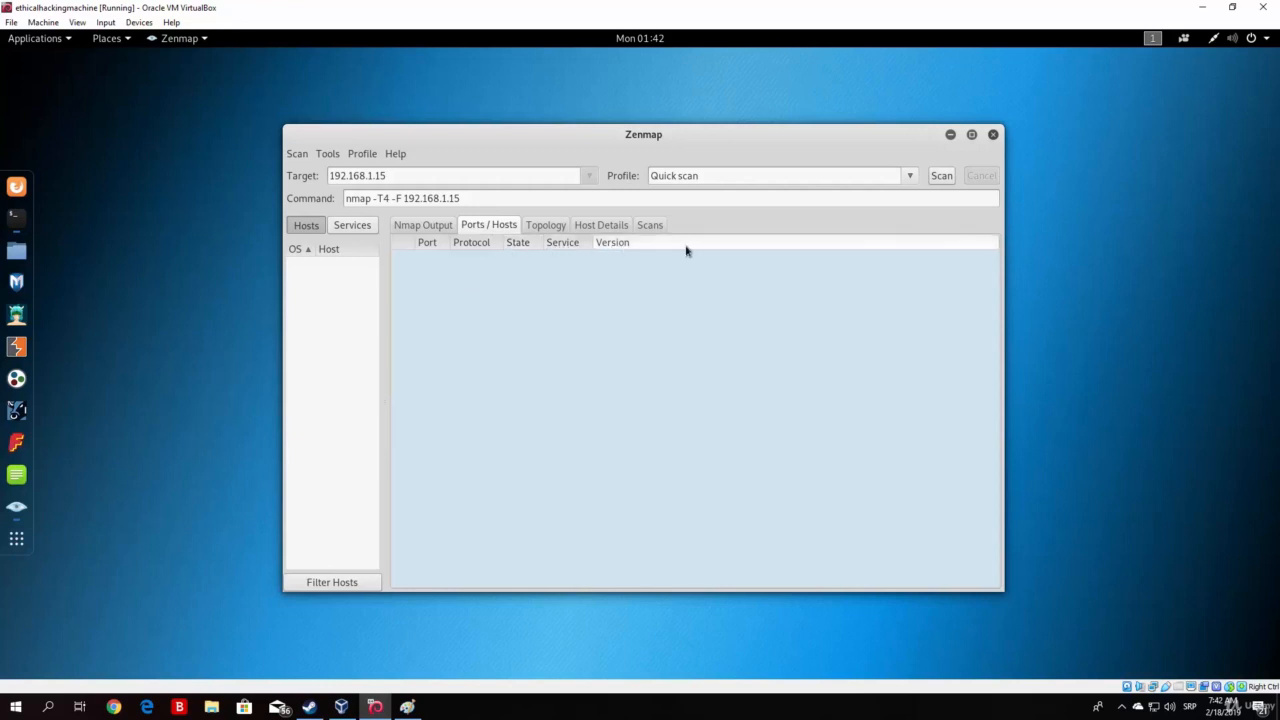
Replace the -T4 option with -sV in the nmap command
{"action": "left_click", "coordinate": [492, 198]}
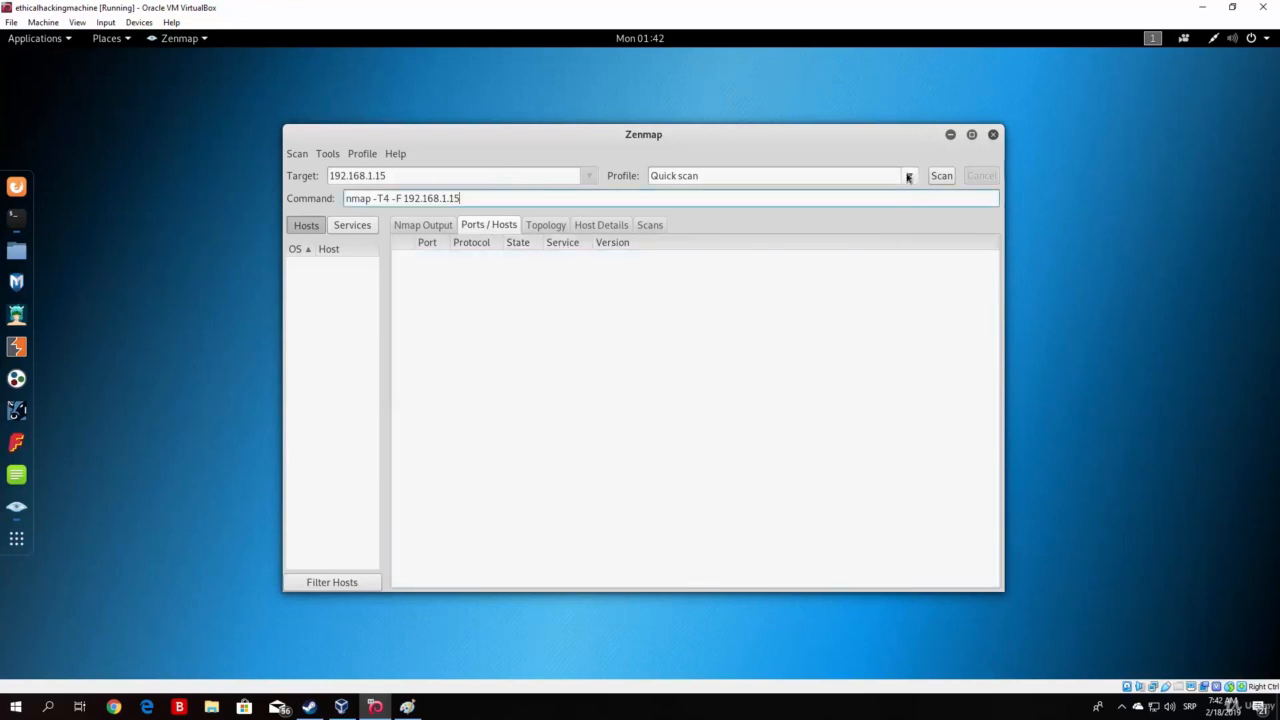
{"action": "left_click", "coordinate": [909, 175]}
{"action": "left_click", "coordinate": [483, 198]}
{"action": "key", "text": "Left"}
{"action": "key", "text": "Left"}
{"action": "key", "text": "Left"}
{"action": "key", "text": "Left"}
{"action": "key", "text": "Left"}
{"action": "key", "text": "Left"}
{"action": "key", "text": "Left"}
{"action": "key", "text": "Left"}
{"action": "key", "text": "Left"}
{"action": "double_click", "coordinate": [398, 198]}
{"action": "left_click", "coordinate": [466, 200]}
{"action": "key", "text": "Left"}
{"action": "key", "text": "Left"}
{"action": "key", "text": "Left"}
{"action": "key", "text": "BackSpace"}
{"action": "key", "text": "BackSpace"}
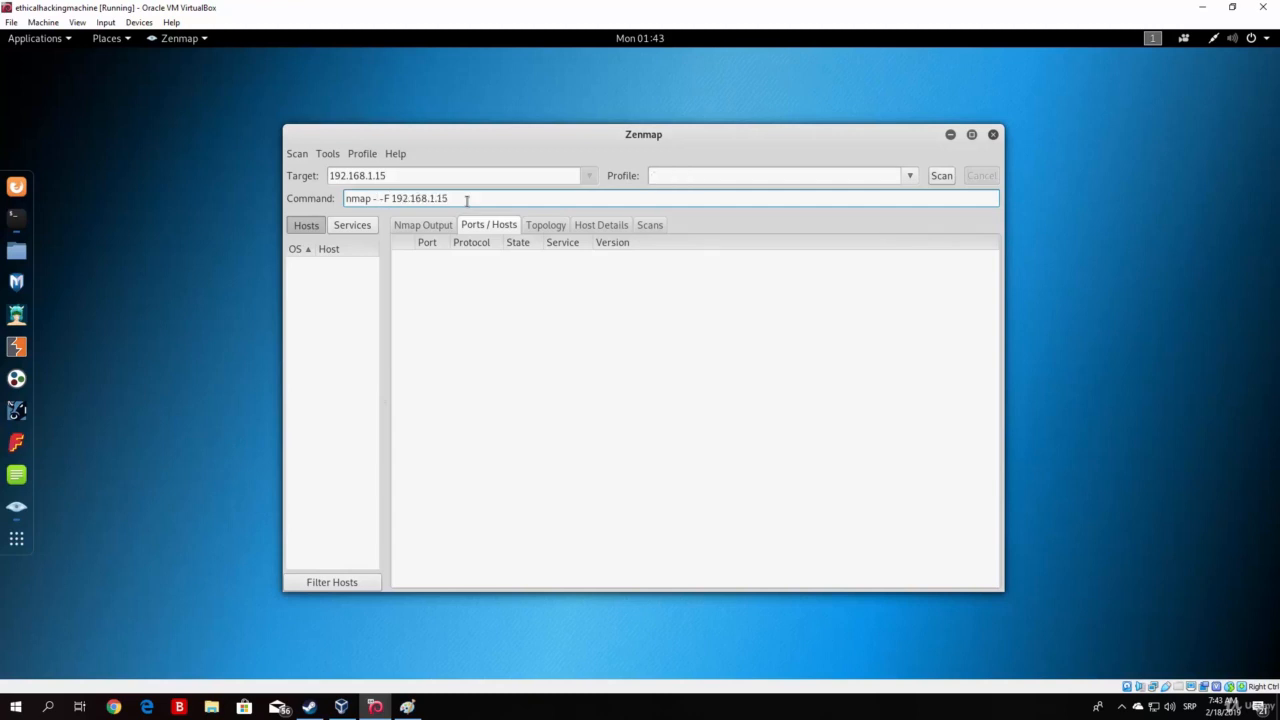
{"action": "type", "text": "sV"}
{"action": "left_click_drag", "start_coordinate": [486, 198], "coordinate": [305, 200]}
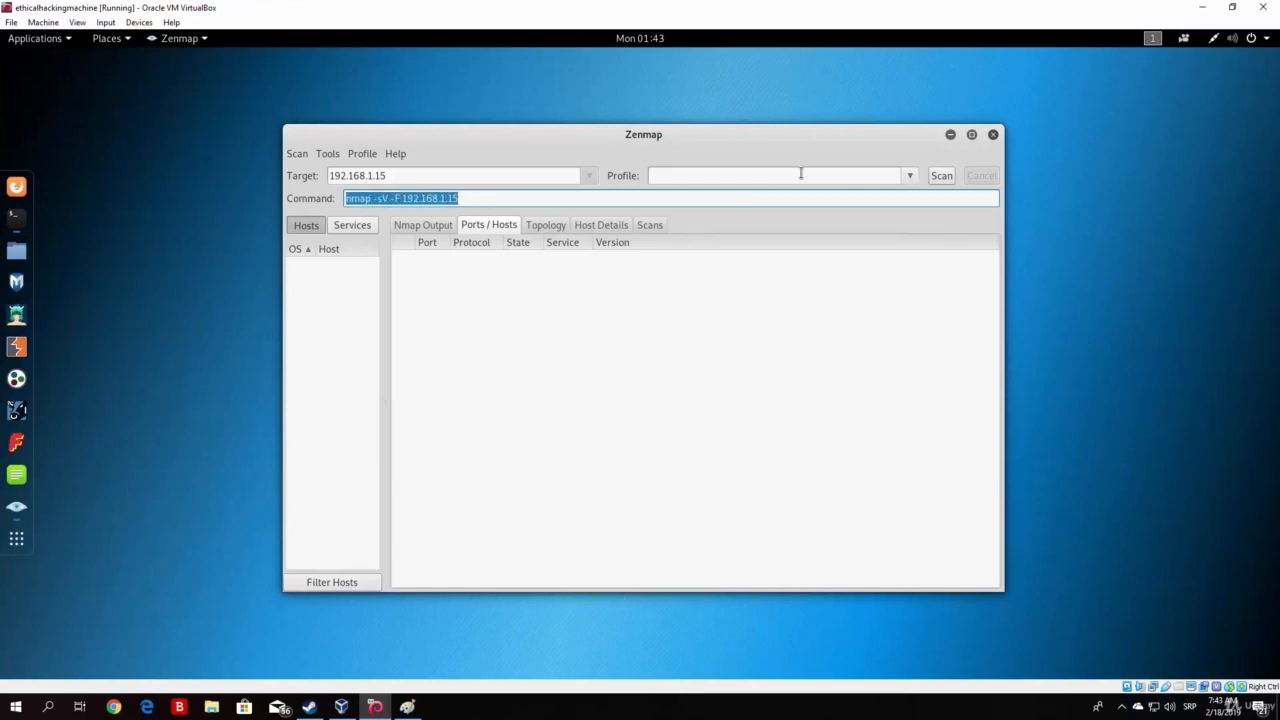
Look over the available scan profiles without choosing one, and run the scan with the edited command
{"action": "left_click", "coordinate": [912, 177]}
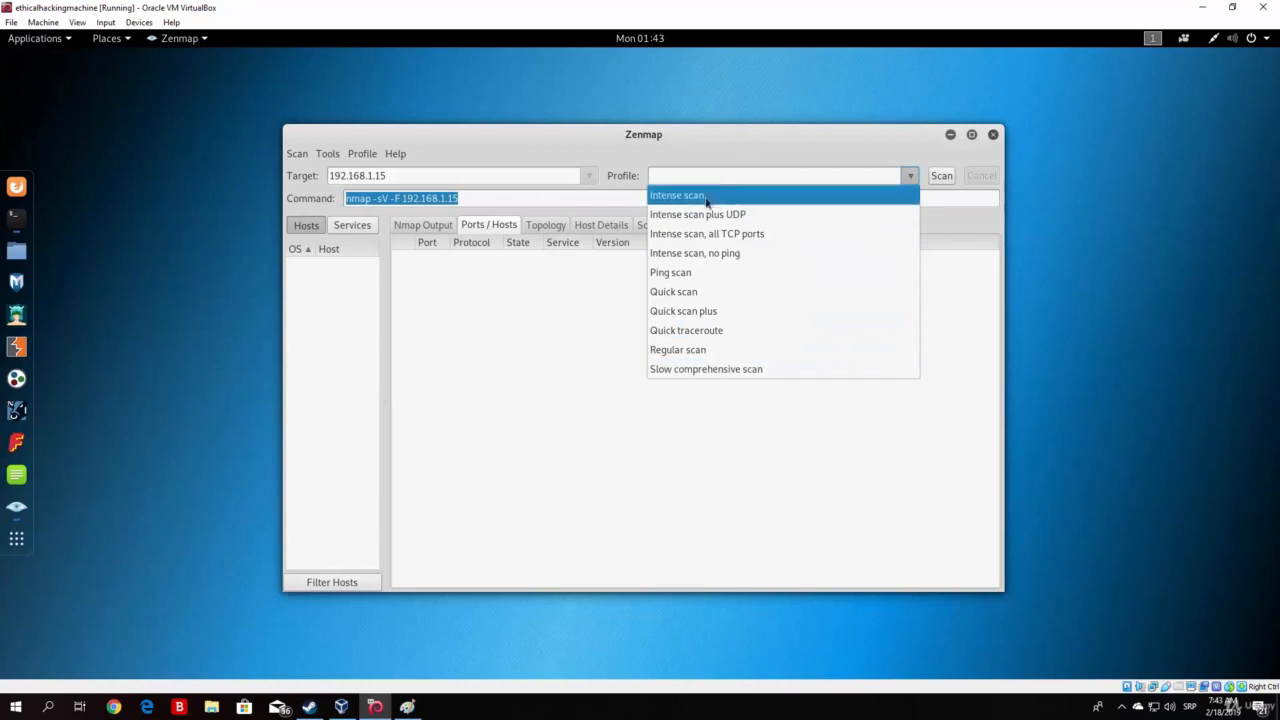
{"action": "left_click", "coordinate": [505, 136]}
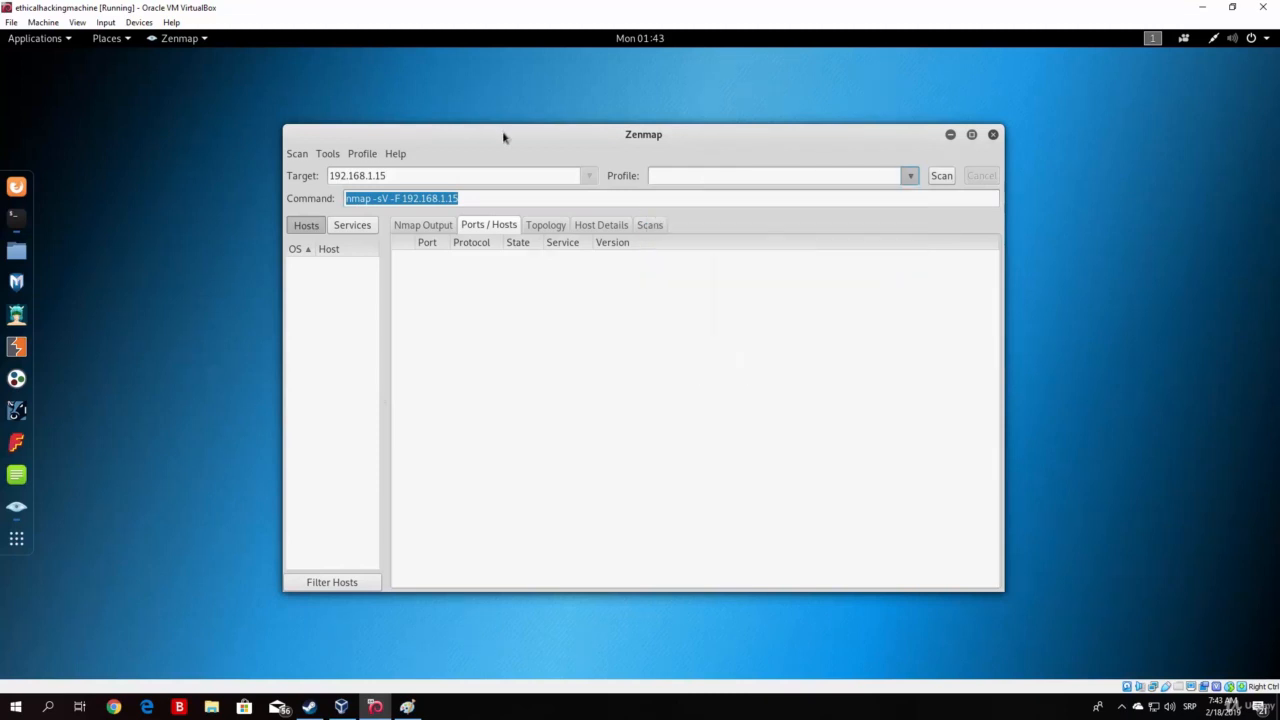
{"action": "left_click", "coordinate": [937, 177]}
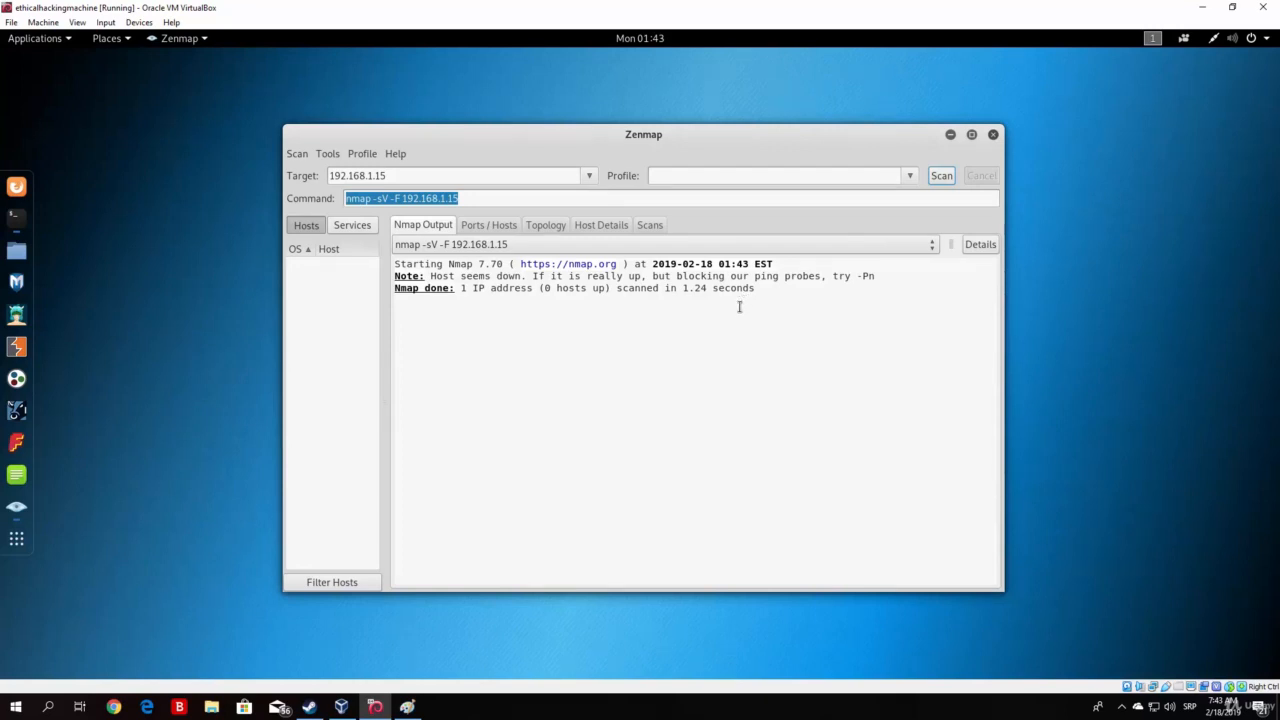
Add the verbose option -v to the nmap command, rerun the scan and check its output
{"action": "left_click", "coordinate": [781, 286]}
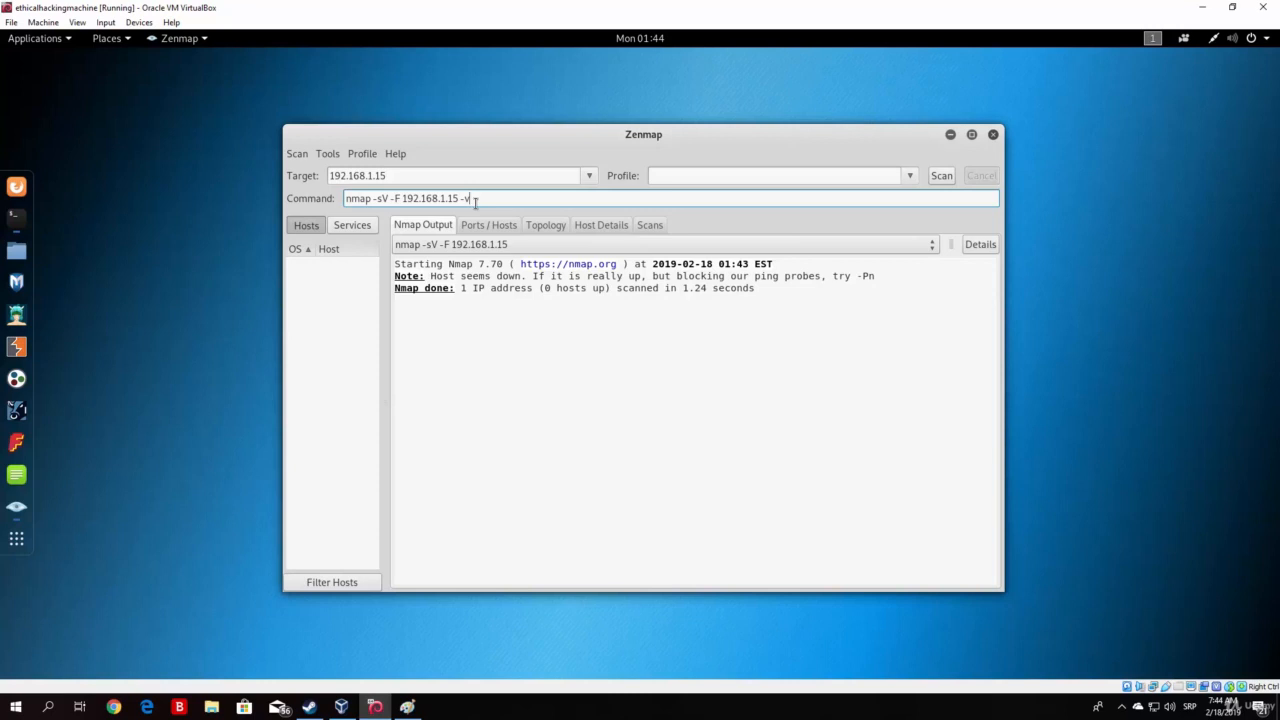
{"action": "left_click", "coordinate": [940, 178]}
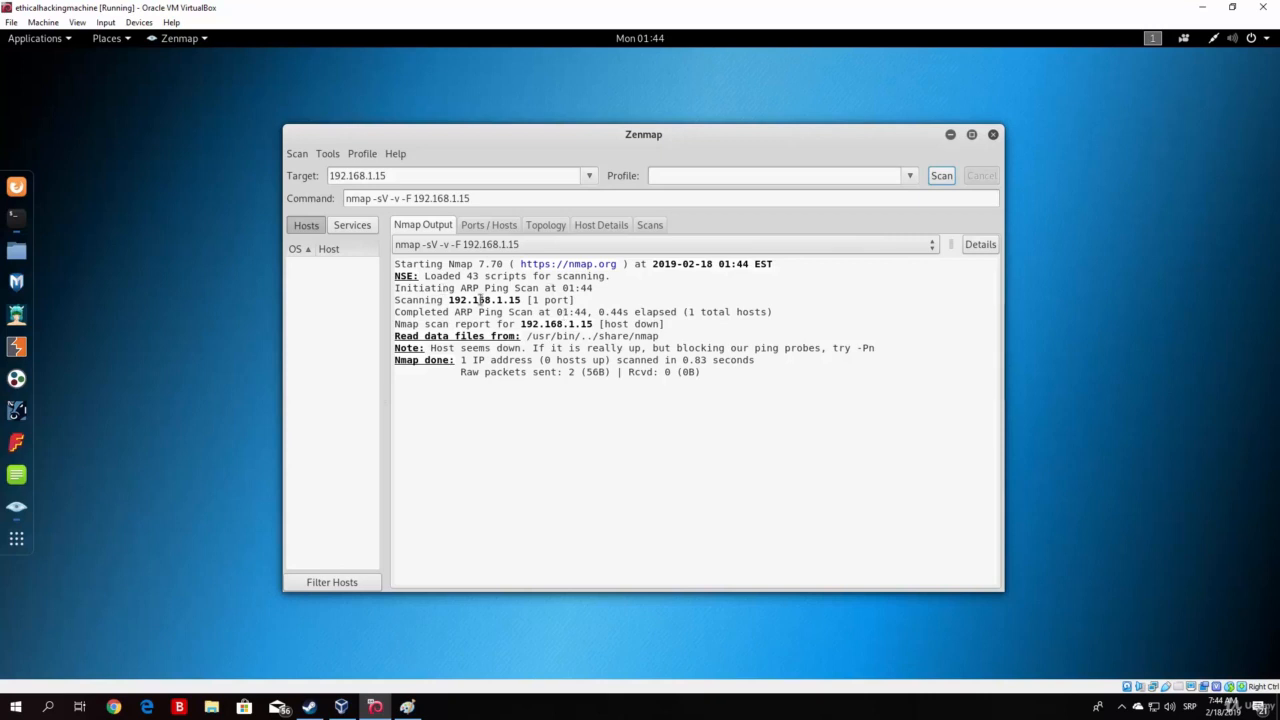
{"action": "left_click", "coordinate": [485, 226]}
{"action": "left_click", "coordinate": [436, 226]}
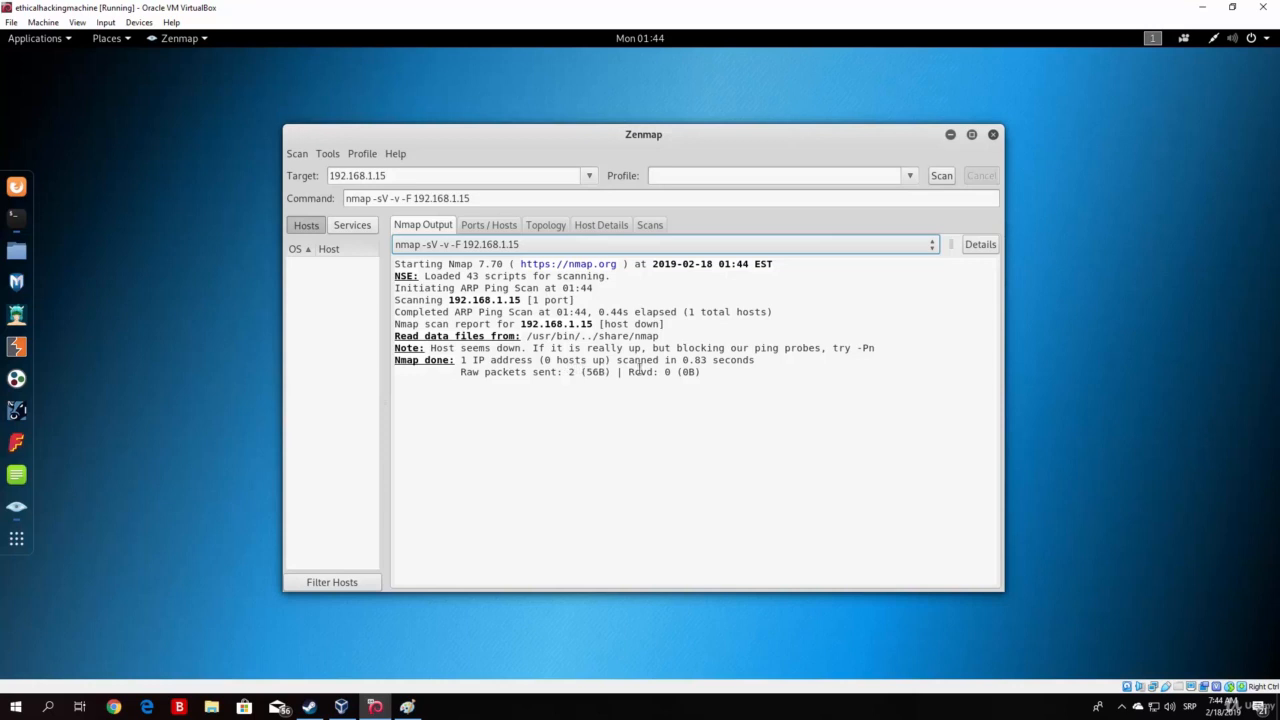
Change the target address in the nmap command to 192.168.1.8
{"action": "left_click", "coordinate": [509, 198]}
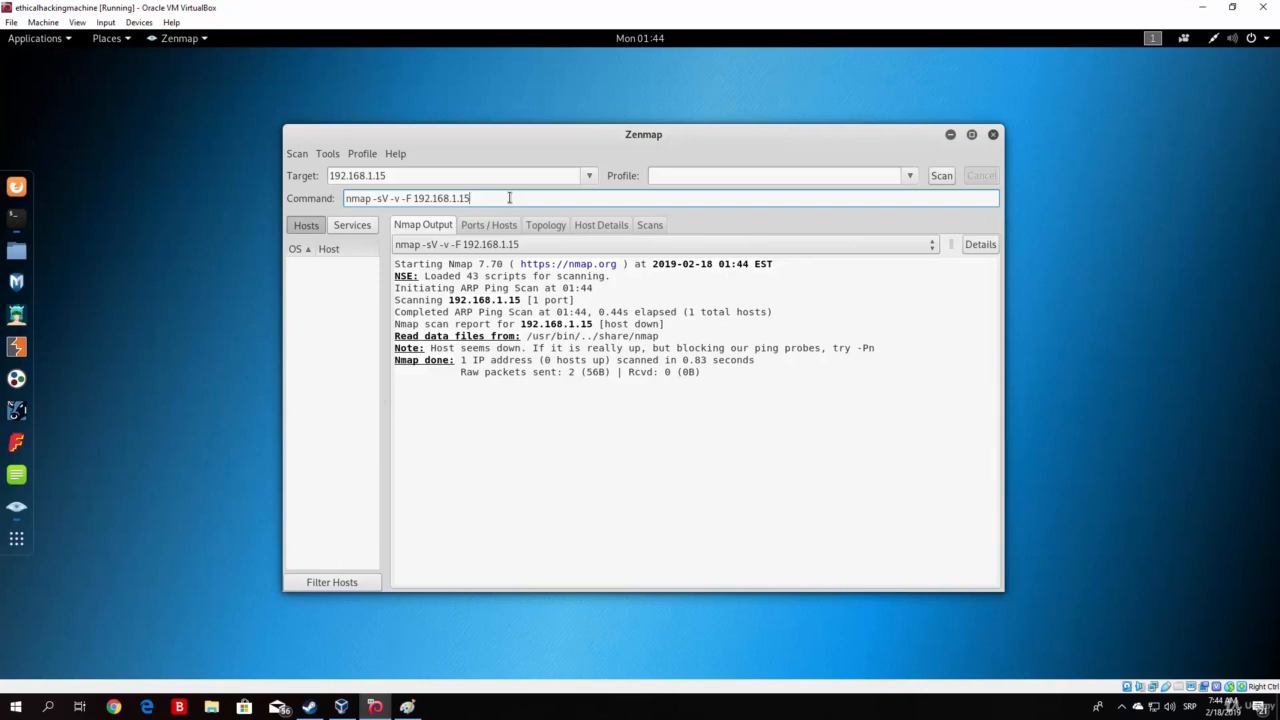
{"action": "key", "text": "BackSpace"}
{"action": "key", "text": "BackSpace"}
{"action": "type", "text": "8"}
Review the -sV, -v and -F options in the command and run the scan
{"action": "double_click", "coordinate": [397, 199]}
{"action": "double_click", "coordinate": [376, 199]}
{"action": "left_click", "coordinate": [372, 198], "text": "shift"}
{"action": "double_click", "coordinate": [396, 199]}
{"action": "left_click", "coordinate": [391, 199], "text": "shift"}
{"action": "left_click_drag", "start_coordinate": [412, 198], "coordinate": [401, 199]}
{"action": "left_click", "coordinate": [941, 176]}
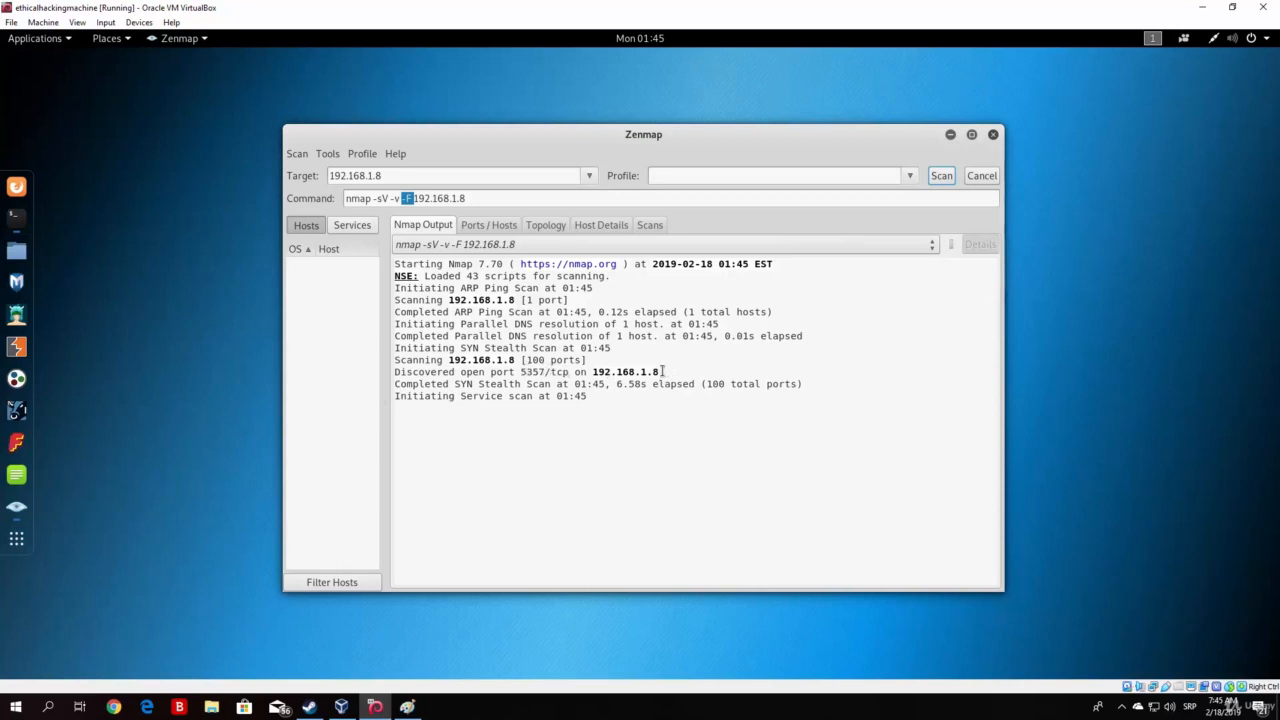
Examine the scan output for the host with the open port, its operating system and its MAC address
{"action": "left_click_drag", "start_coordinate": [668, 371], "coordinate": [592, 372]}
{"action": "left_click", "coordinate": [626, 347]}
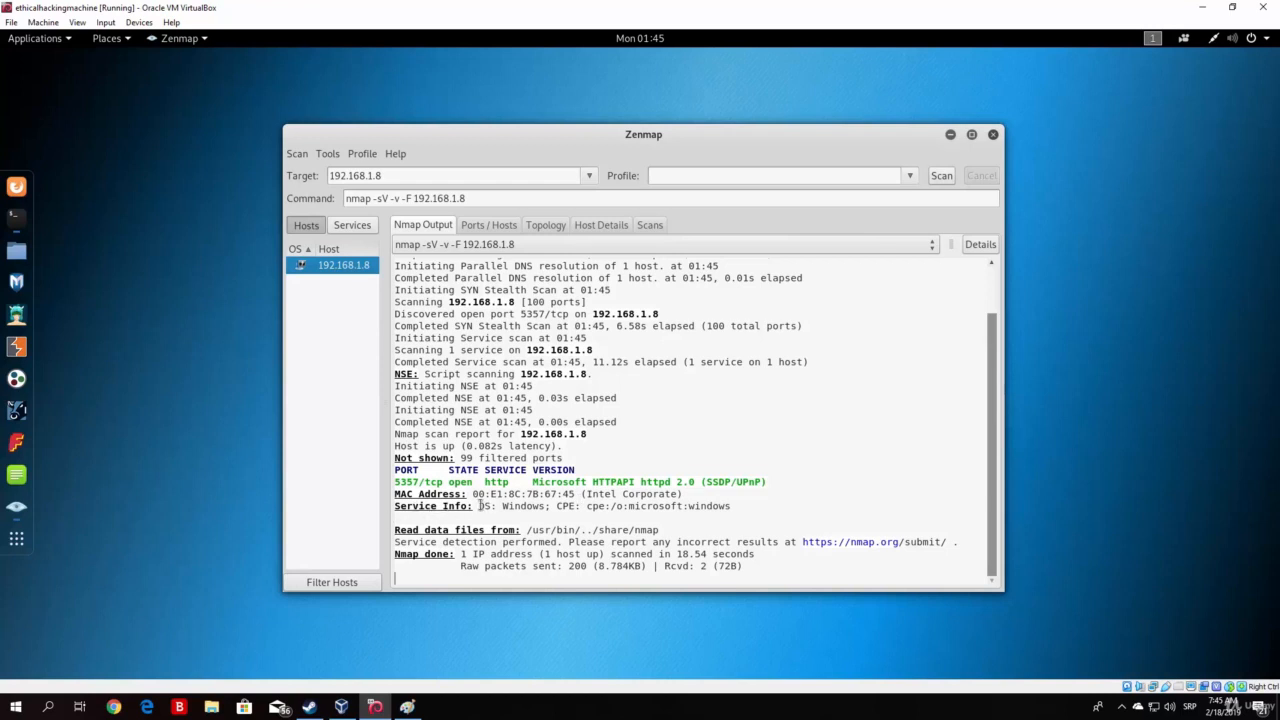
{"action": "left_click_drag", "start_coordinate": [479, 505], "coordinate": [546, 506]}
{"action": "left_click", "coordinate": [615, 527]}
{"action": "left_click_drag", "start_coordinate": [473, 494], "coordinate": [578, 494]}
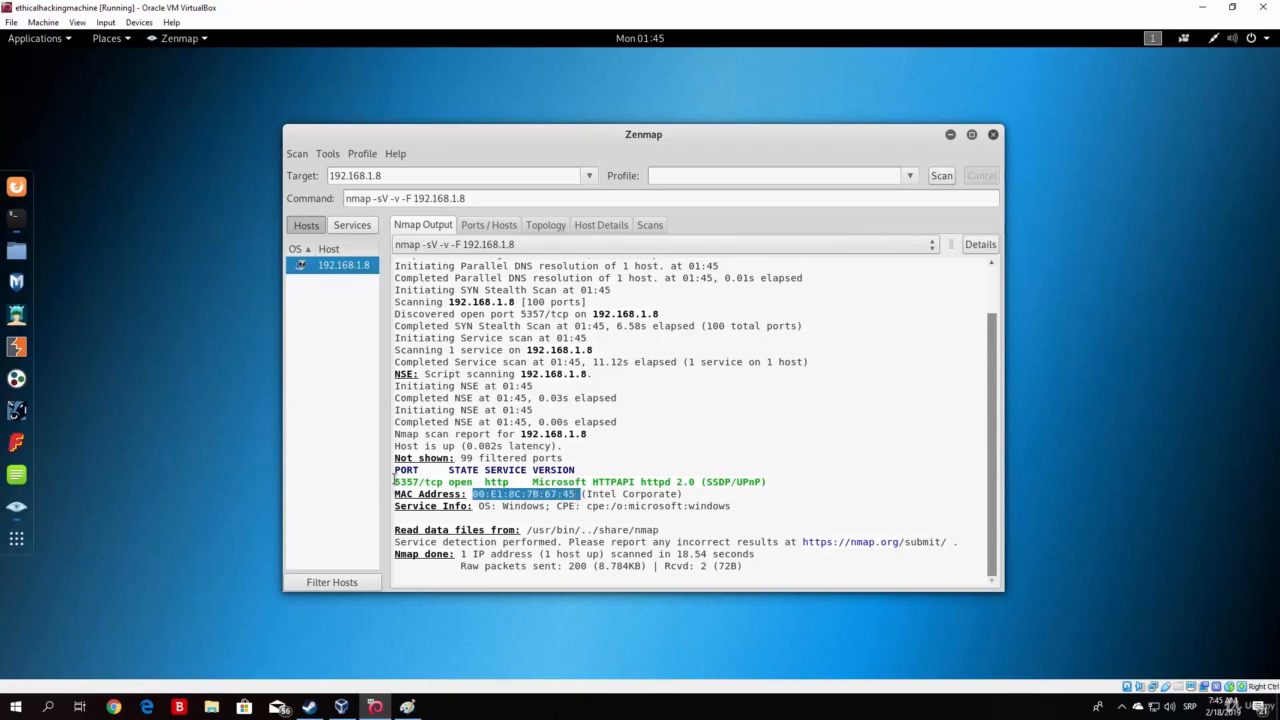
Examine the open port line and data files path in the output, and the OS column of the host list
{"action": "left_click_drag", "start_coordinate": [395, 481], "coordinate": [763, 492]}
{"action": "left_click", "coordinate": [780, 472]}
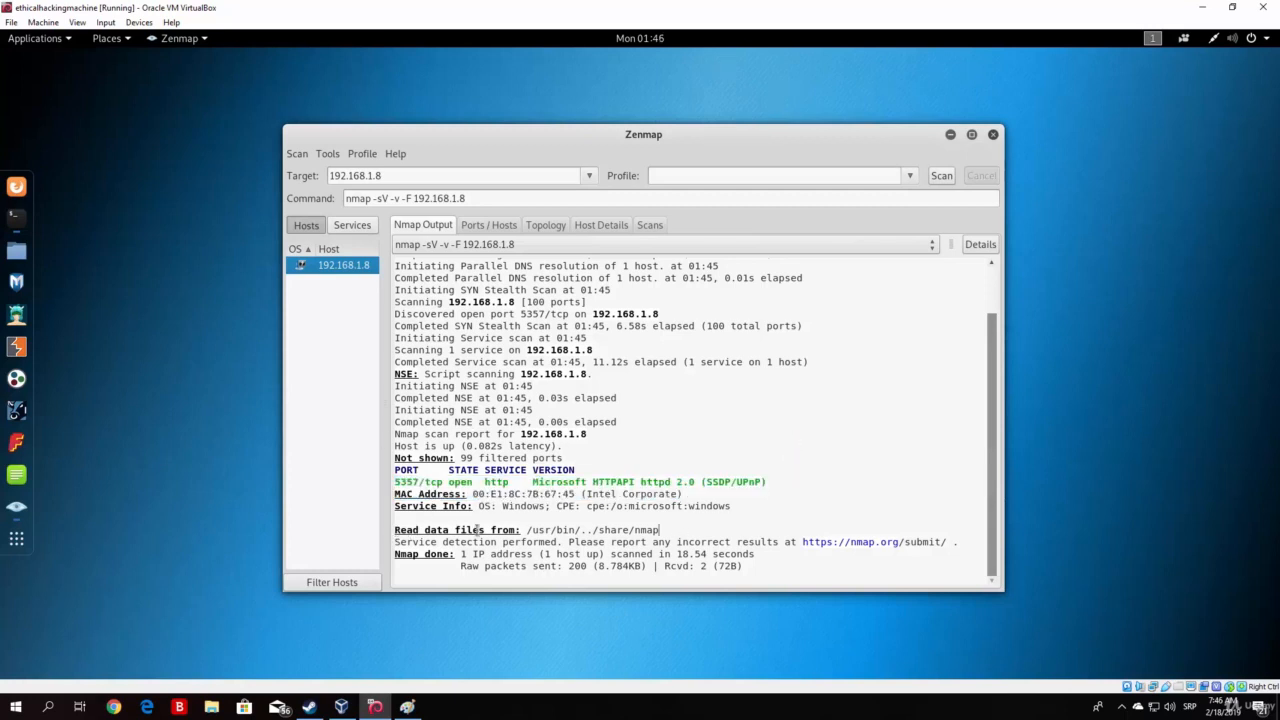
{"action": "left_click_drag", "start_coordinate": [528, 530], "coordinate": [662, 530]}
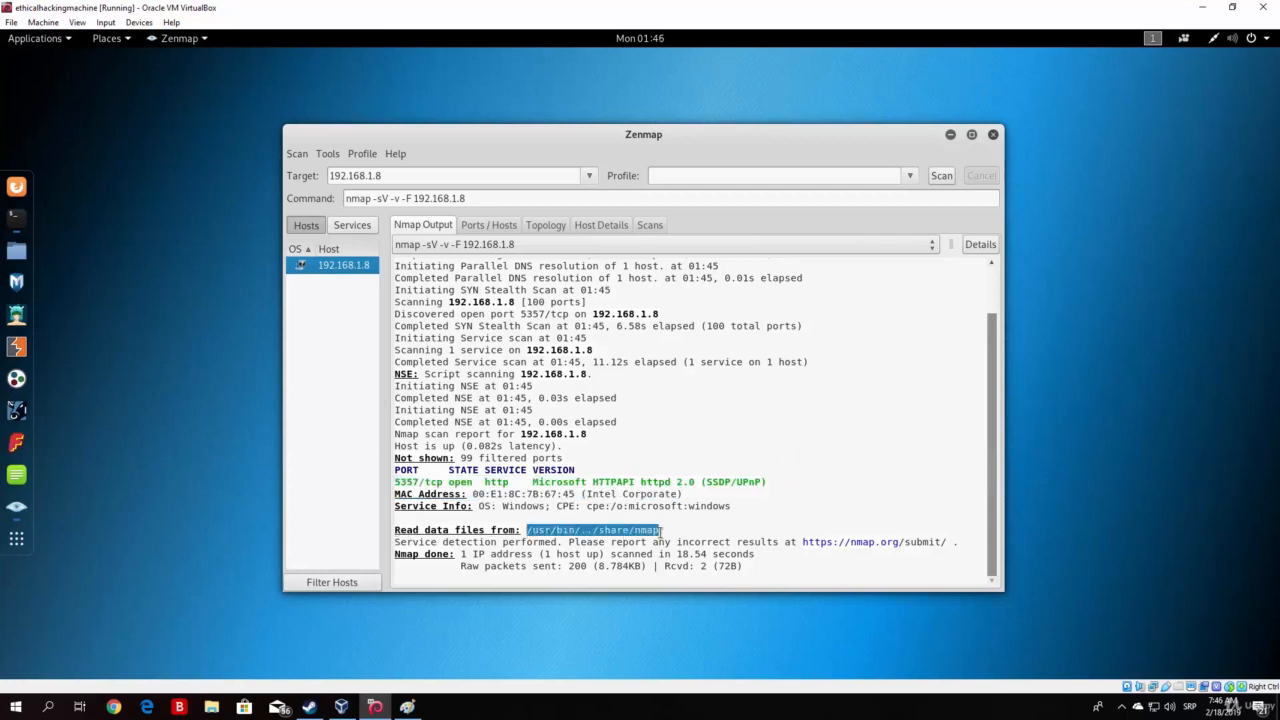
{"action": "left_click", "coordinate": [709, 518]}
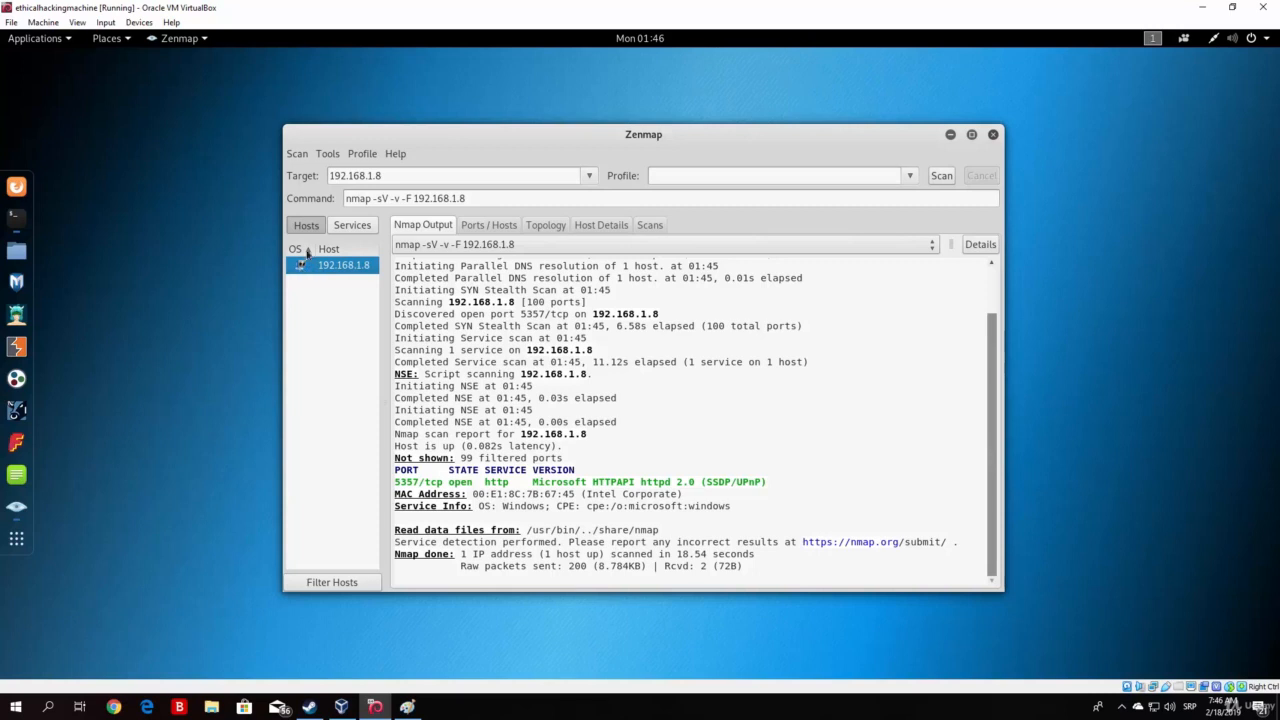
{"action": "left_click", "coordinate": [308, 250]}
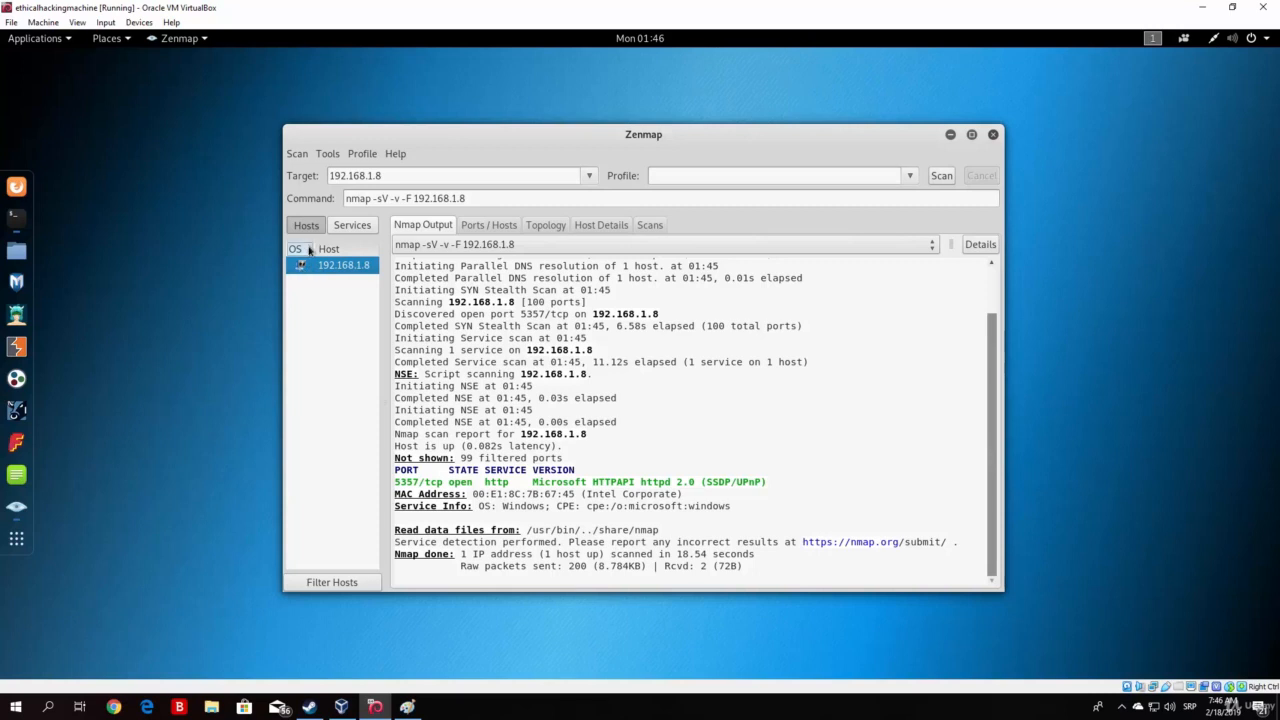
Add the OS detection option -O to the nmap command for 192.168.1.8 and run the scan
{"action": "left_click", "coordinate": [493, 199]}
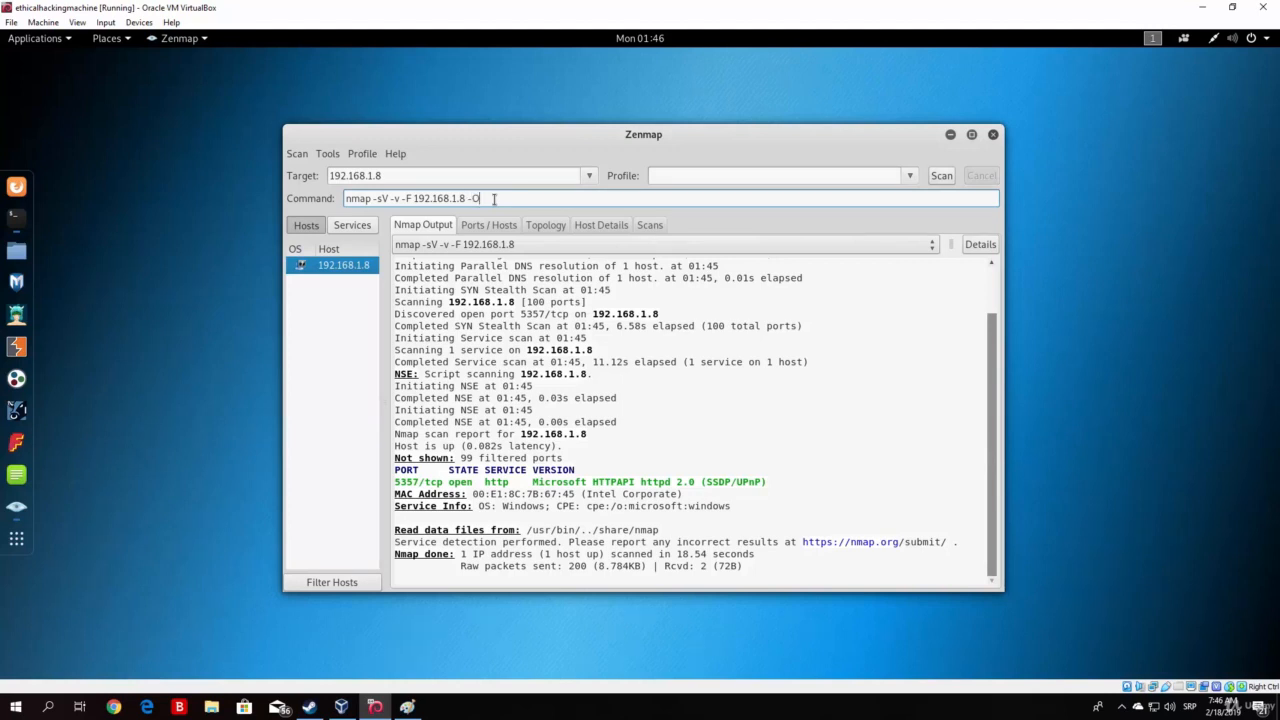
{"action": "type", "text": "-O"}
{"action": "left_click", "coordinate": [944, 176]}
Arrange the Zenmap and terminal windows side by side and make the terminal taller
{"action": "left_click_drag", "start_coordinate": [783, 141], "coordinate": [544, 126]}
{"action": "left_click_drag", "start_coordinate": [814, 207], "coordinate": [1134, 204]}
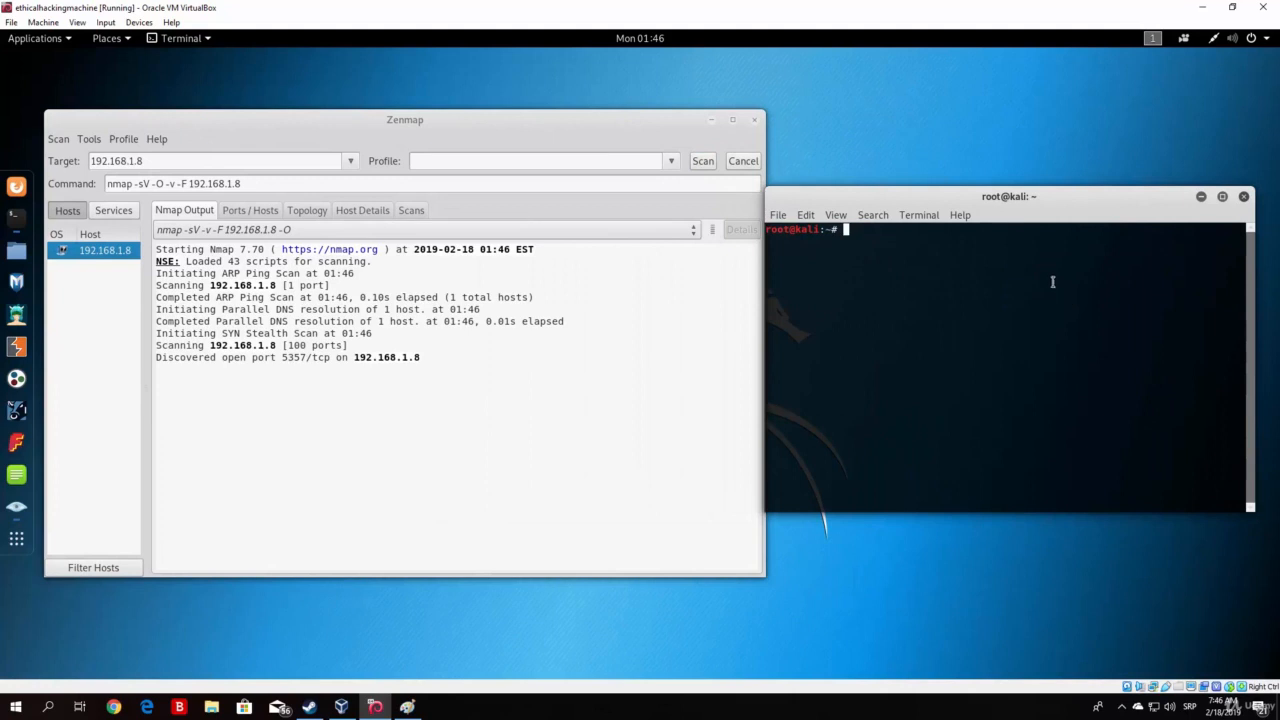
{"action": "left_click_drag", "start_coordinate": [978, 186], "coordinate": [978, 91]}
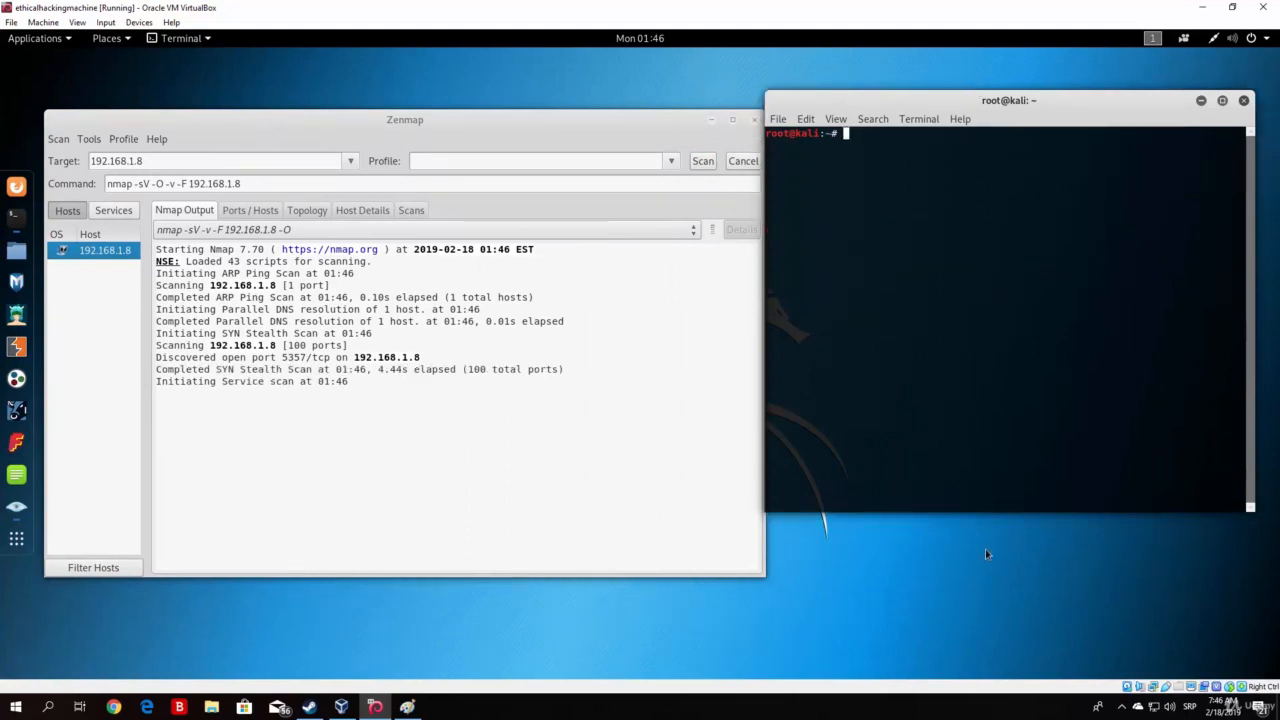
{"action": "left_click_drag", "start_coordinate": [985, 511], "coordinate": [990, 606]}
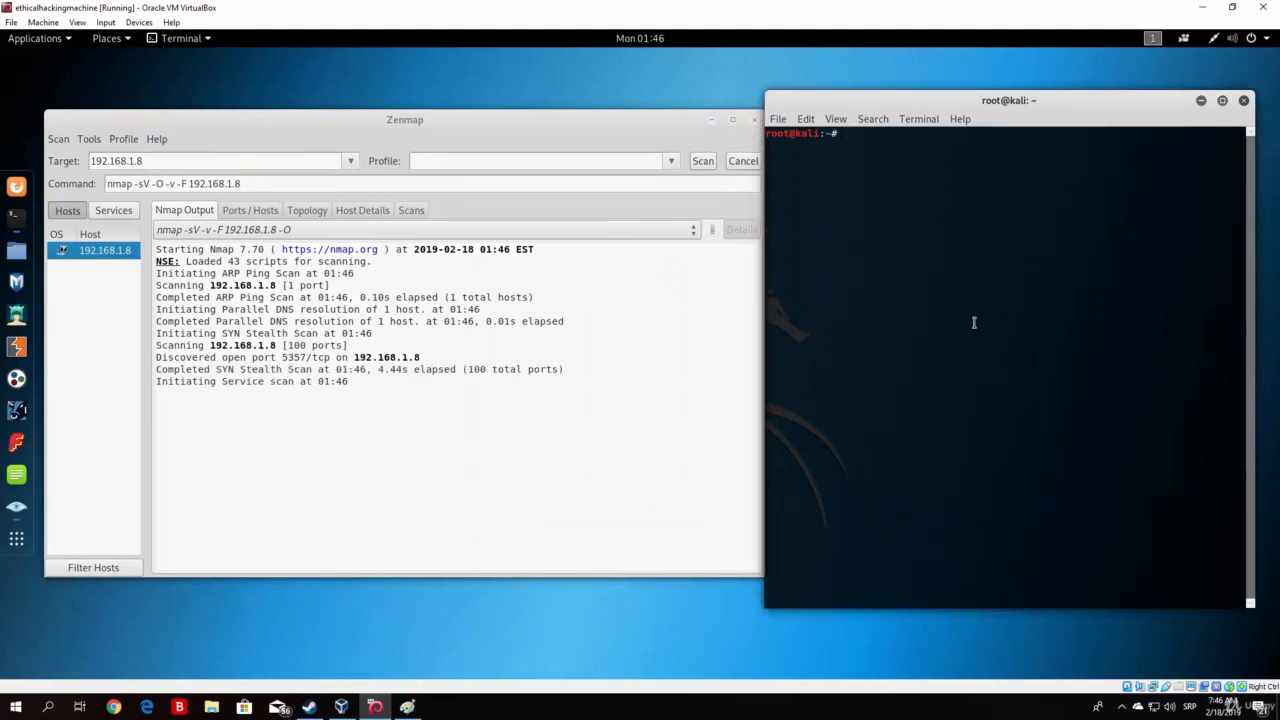
Run nmap without arguments in the terminal and look up the -O option under OS DETECTION in its help
{"action": "type", "text": "nmap"}
{"action": "key", "text": "Return"}
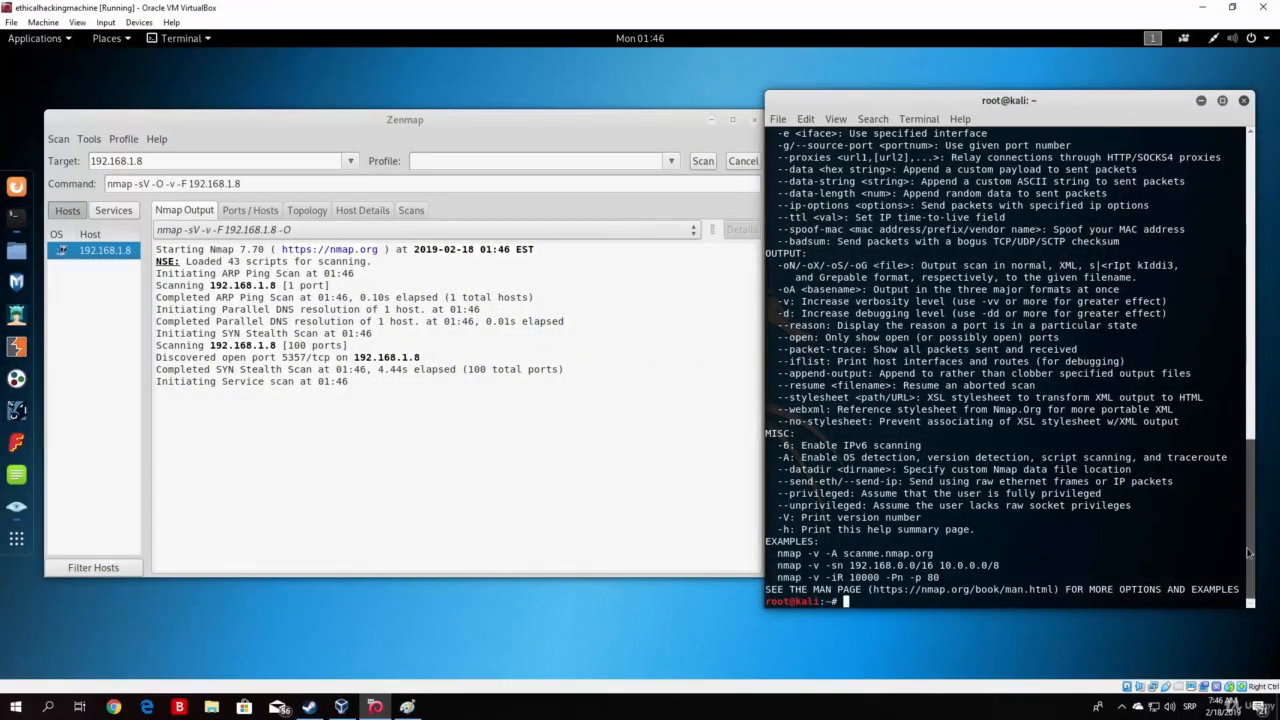
{"action": "scroll", "coordinate": [1248, 552], "scroll_direction": "up", "scroll_amount": 5}
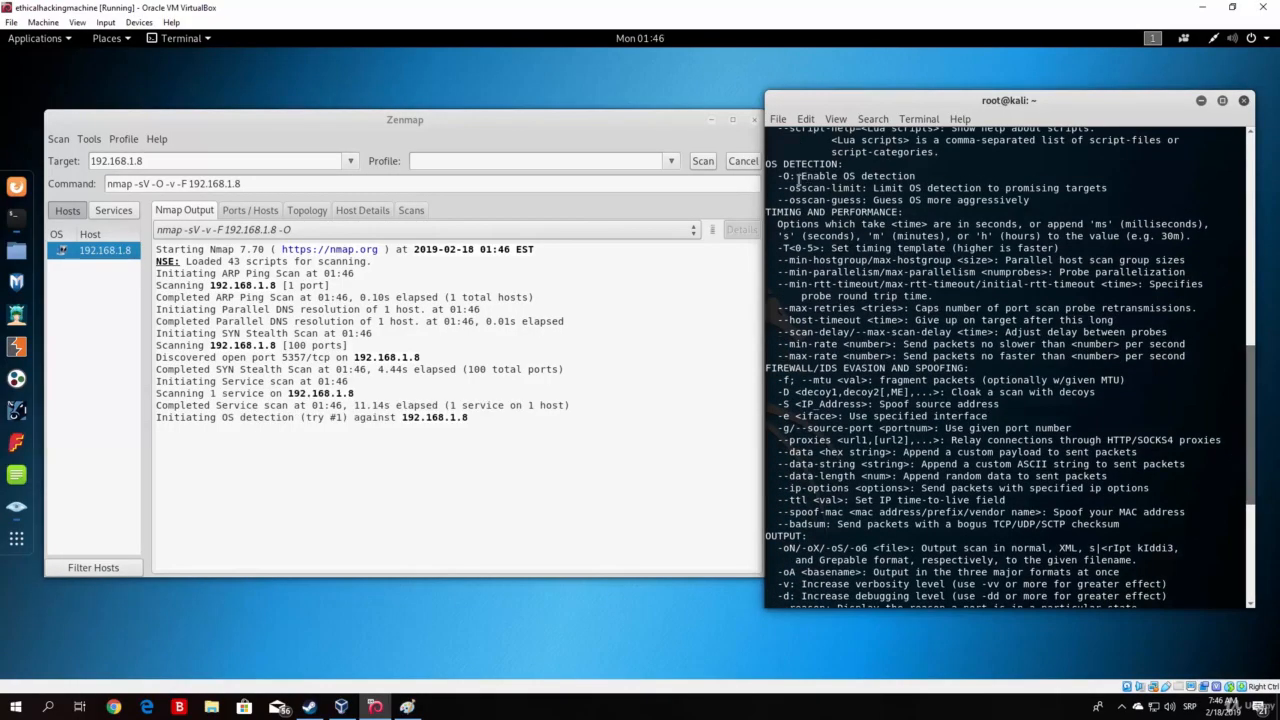
{"action": "left_click_drag", "start_coordinate": [779, 176], "coordinate": [917, 176]}
{"action": "left_click", "coordinate": [965, 332]}
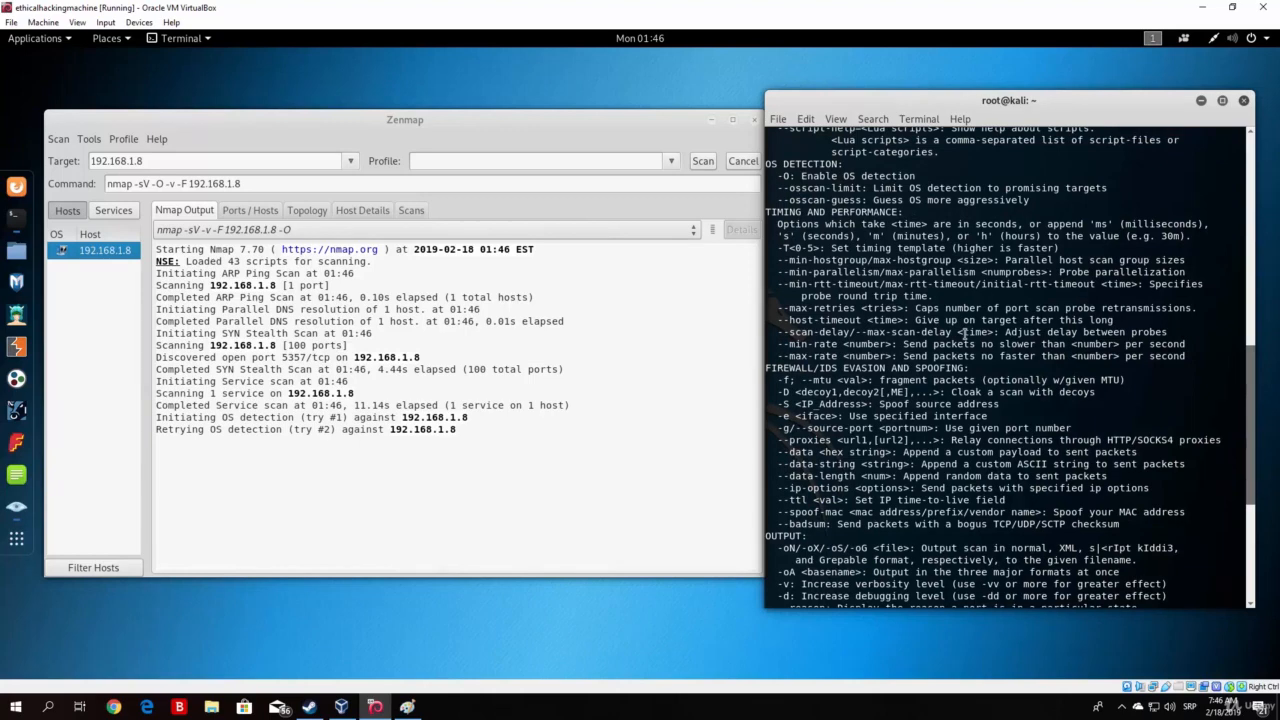
Check the host's OS icon and the first aggressive OS guess in the Zenmap scan output, and move that window toward the terminal
{"action": "left_click", "coordinate": [62, 256]}
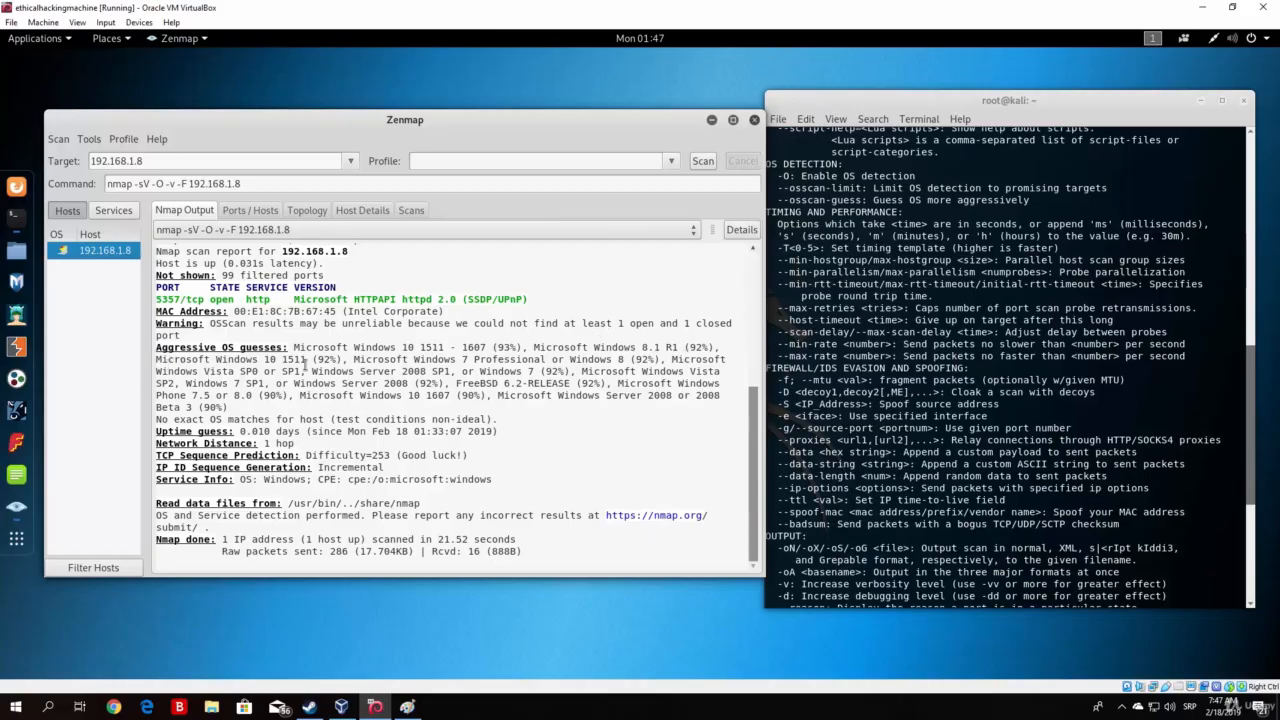
{"action": "left_click_drag", "start_coordinate": [293, 347], "coordinate": [445, 347]}
{"action": "left_click_drag", "start_coordinate": [476, 123], "coordinate": [606, 153]}
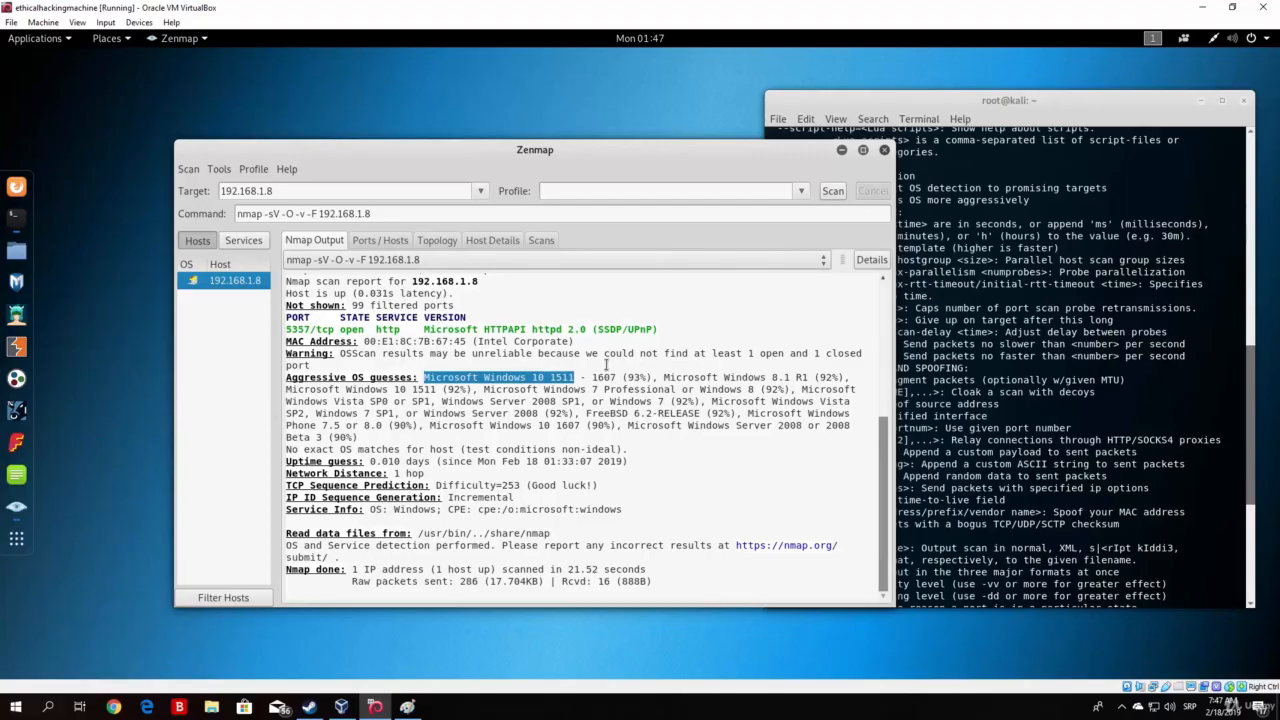
Compare the Zenmap scan results with the options listed in the terminal's nmap help, switching between the two windows
{"action": "left_click", "coordinate": [944, 272]}
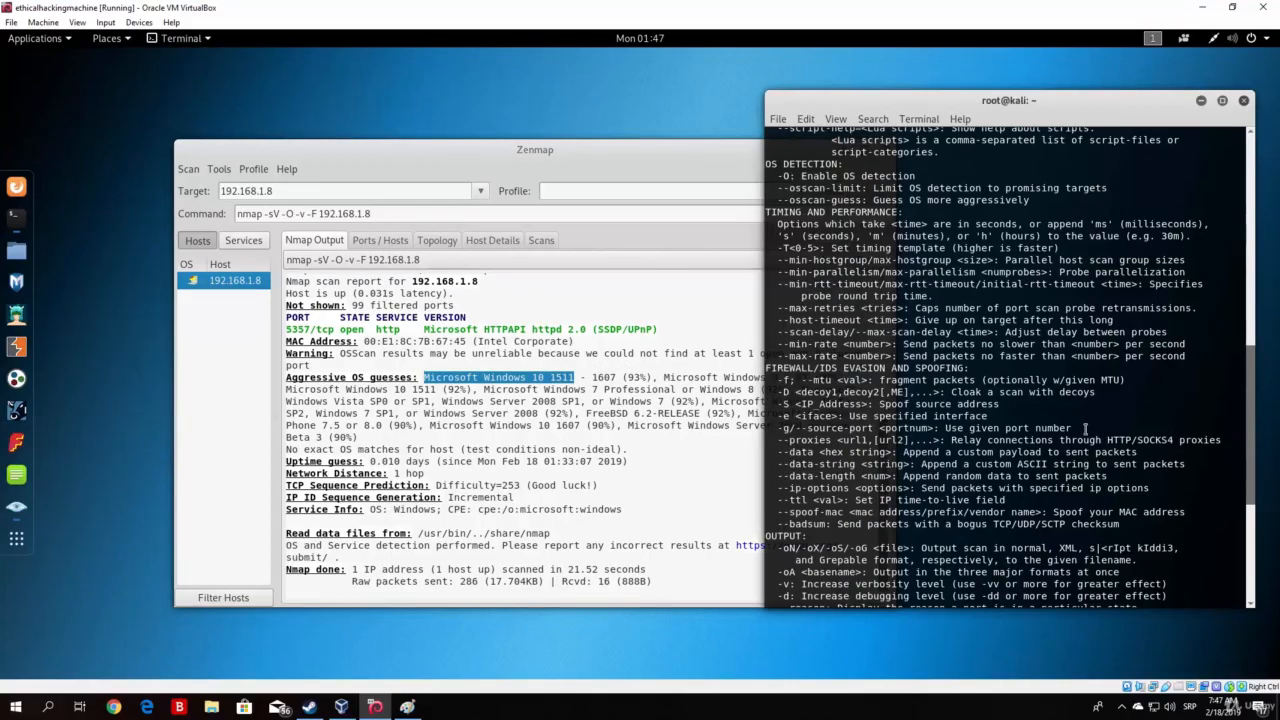
{"action": "left_click", "coordinate": [660, 150]}
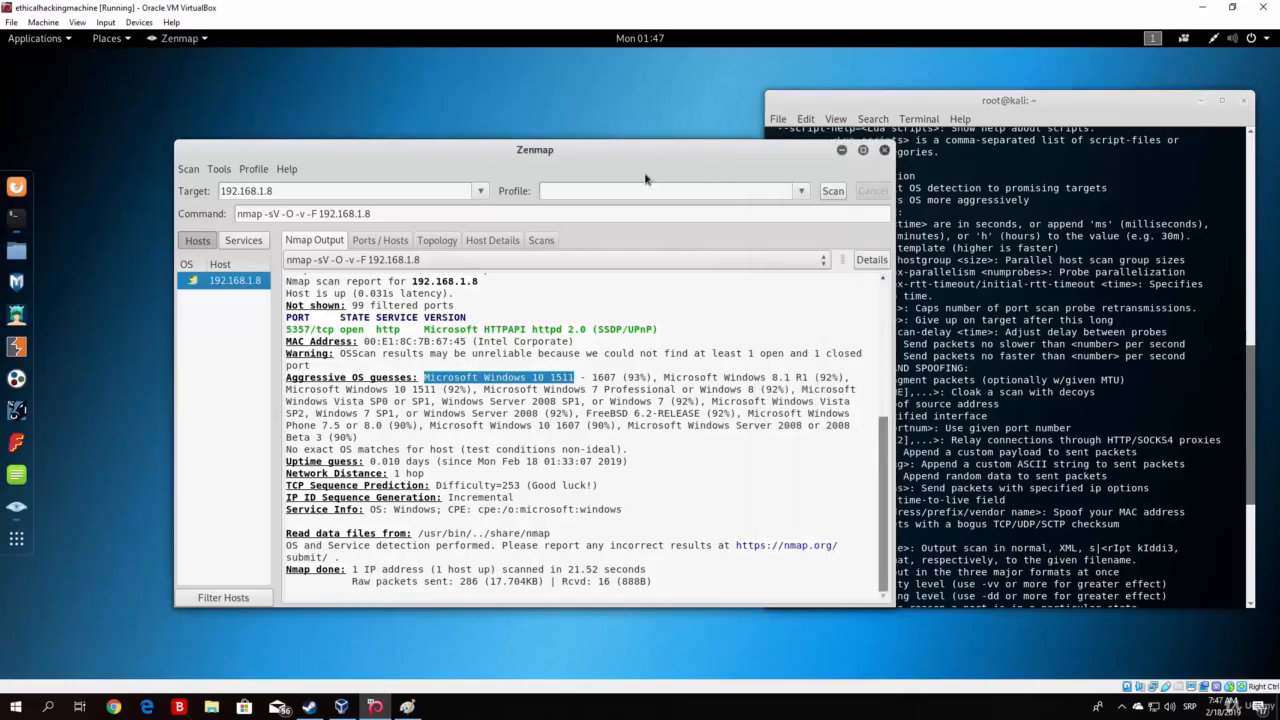
{"action": "left_click", "coordinate": [1077, 185]}
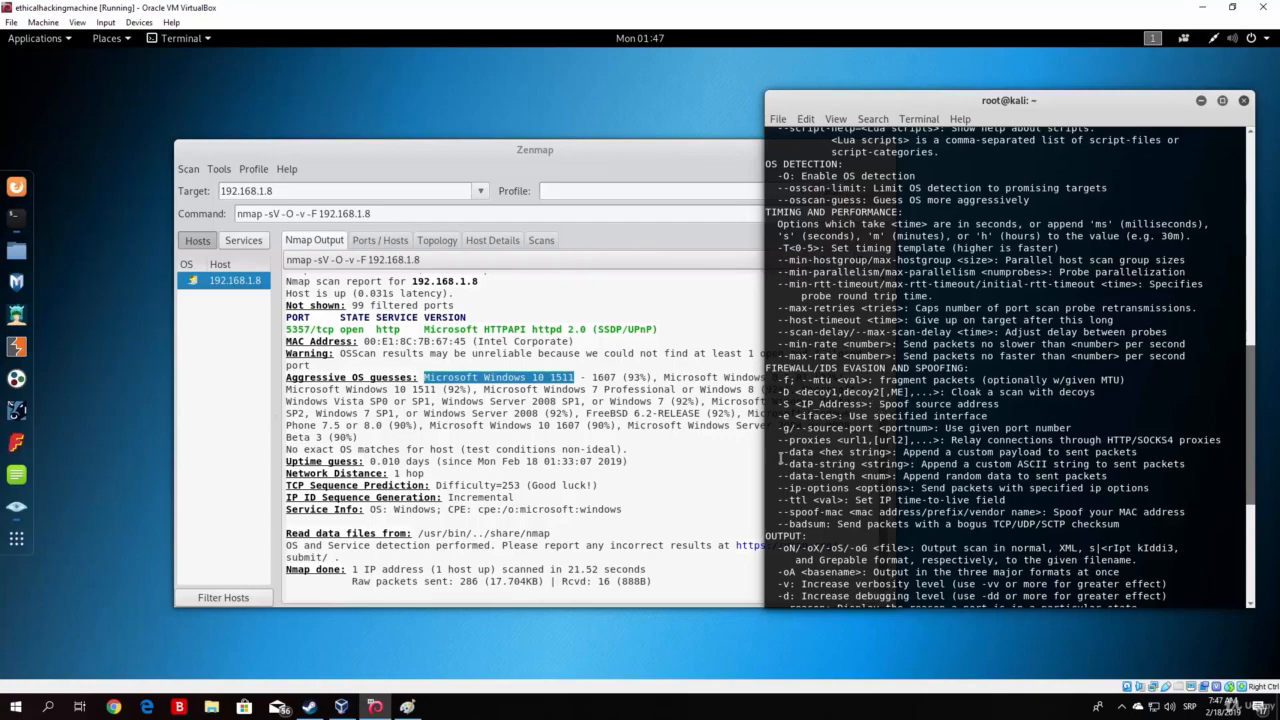
{"action": "left_click_drag", "start_coordinate": [399, 155], "coordinate": [368, 107]}
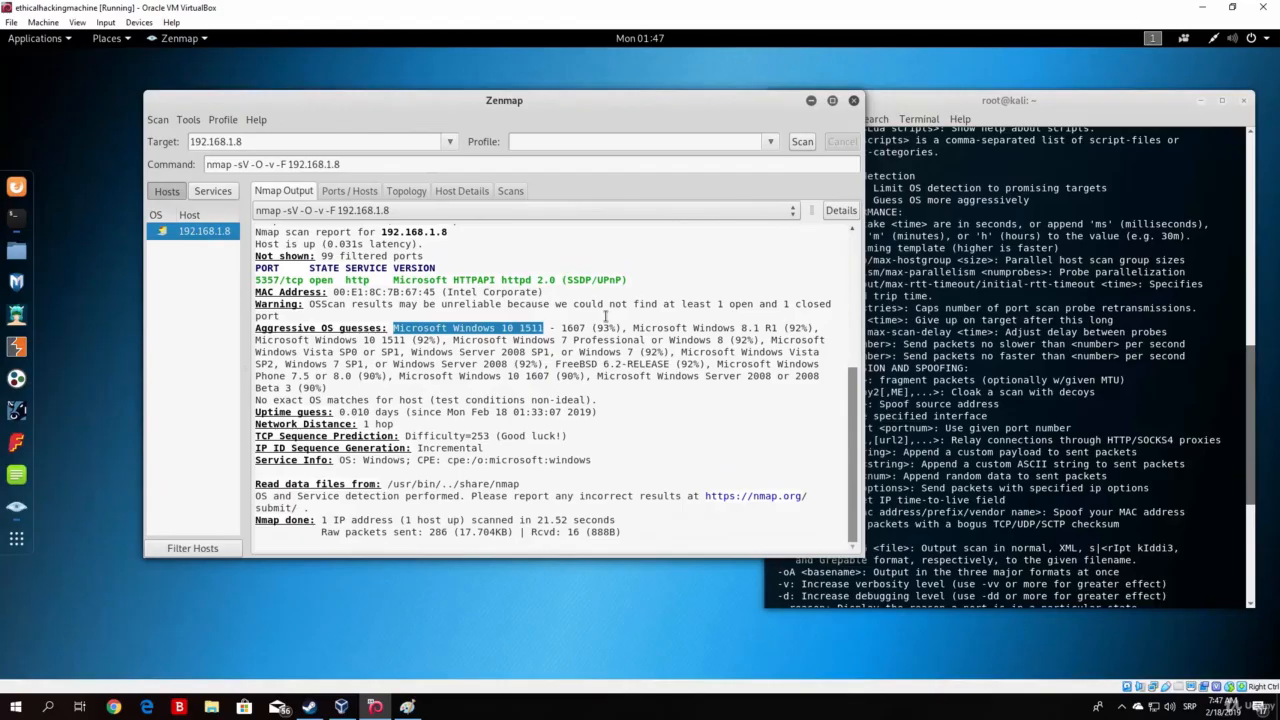
{"action": "left_click", "coordinate": [1008, 383]}
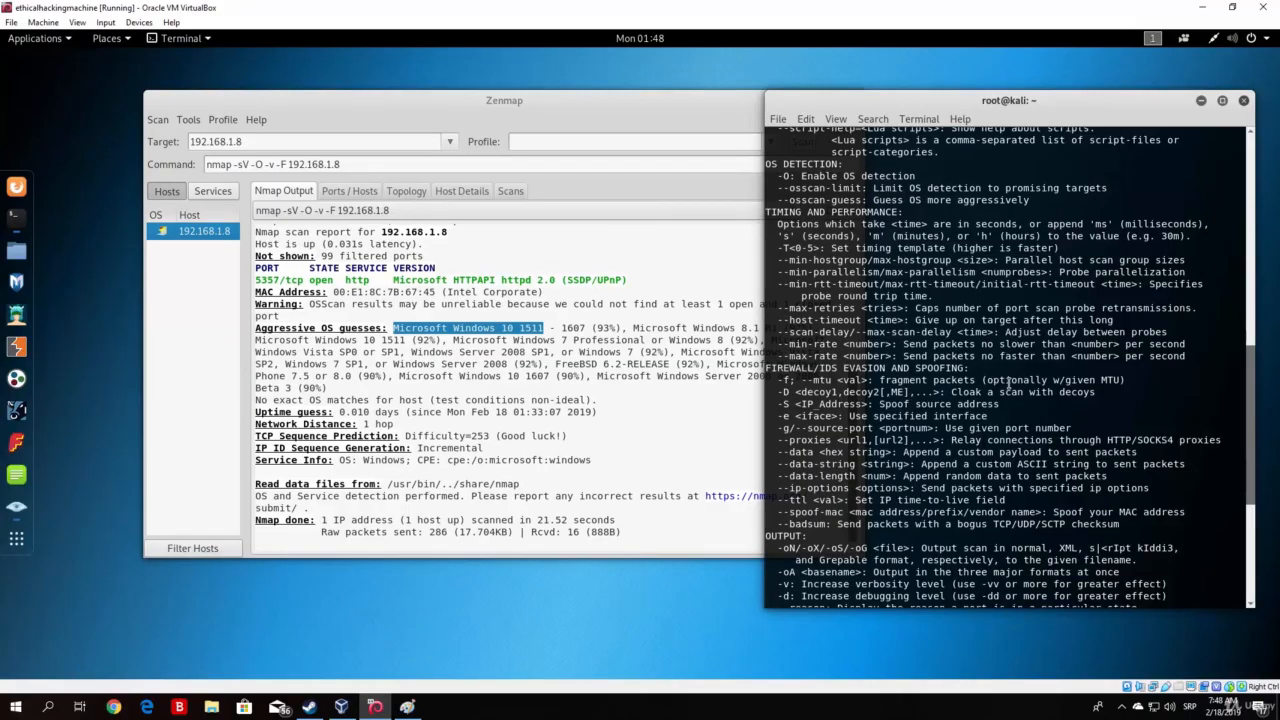
{"action": "left_click", "coordinate": [698, 444]}
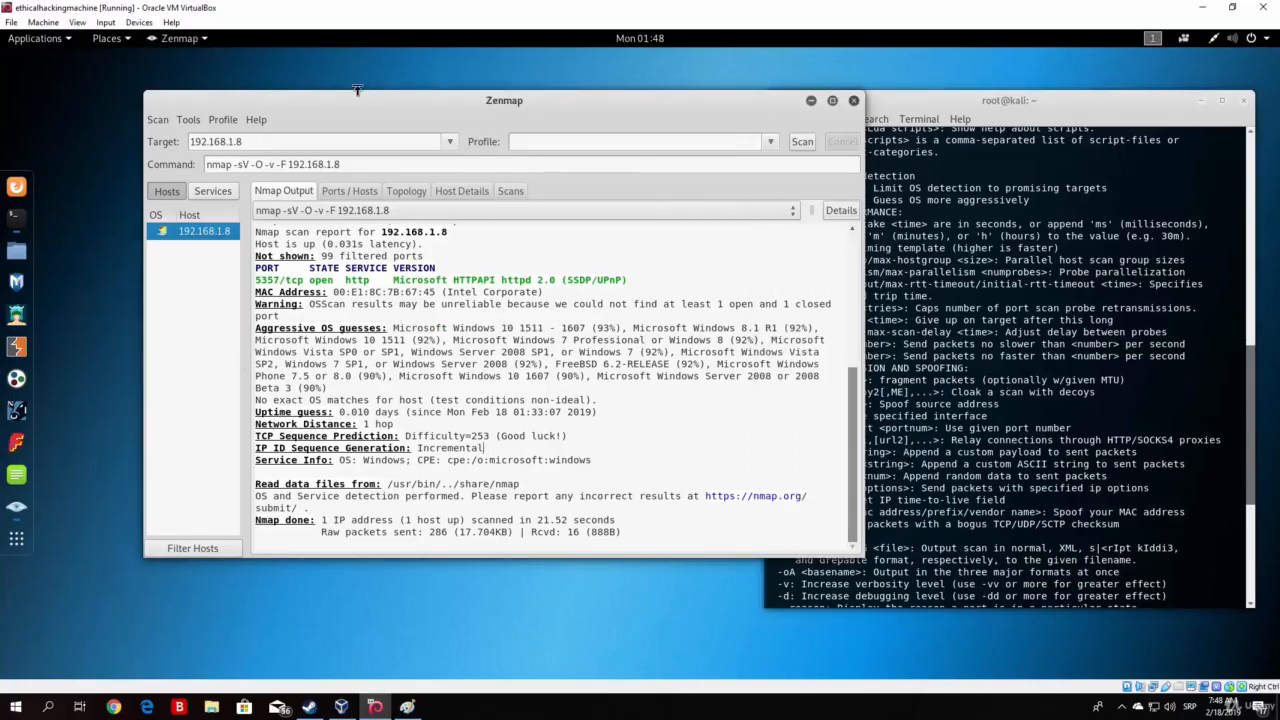
{"action": "left_click", "coordinate": [1015, 270]}
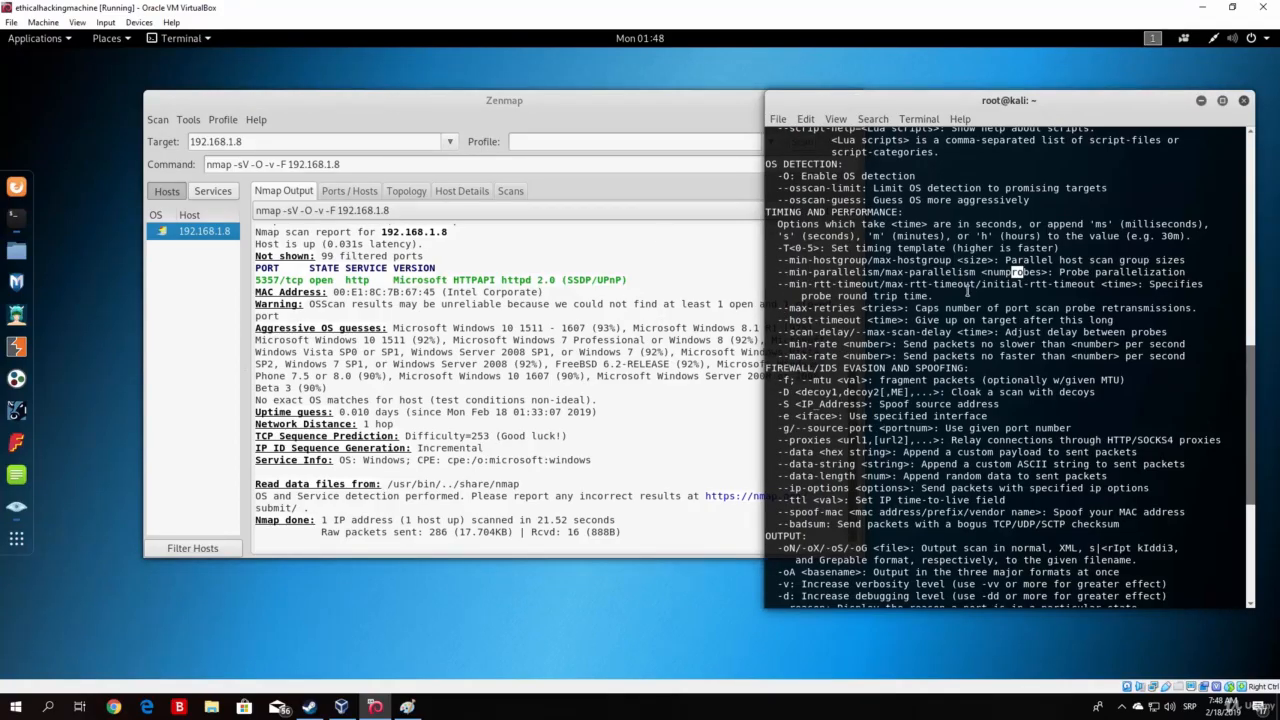
{"action": "left_click", "coordinate": [556, 104]}
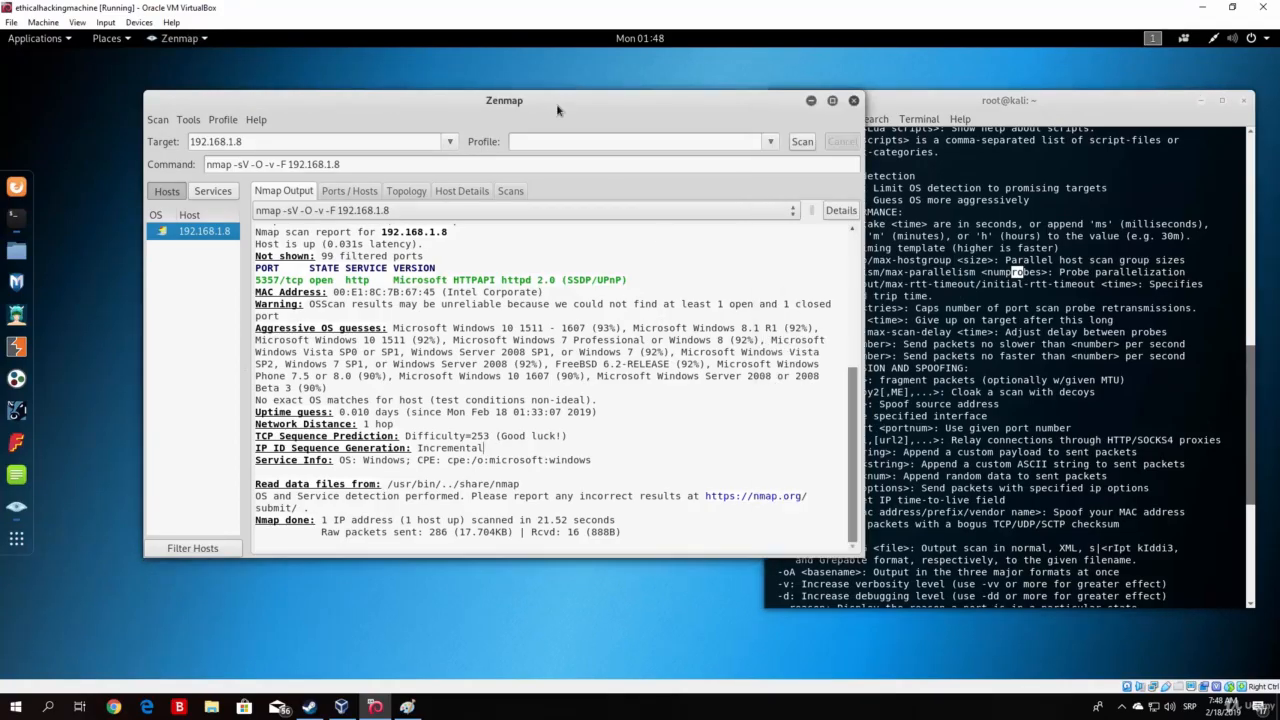